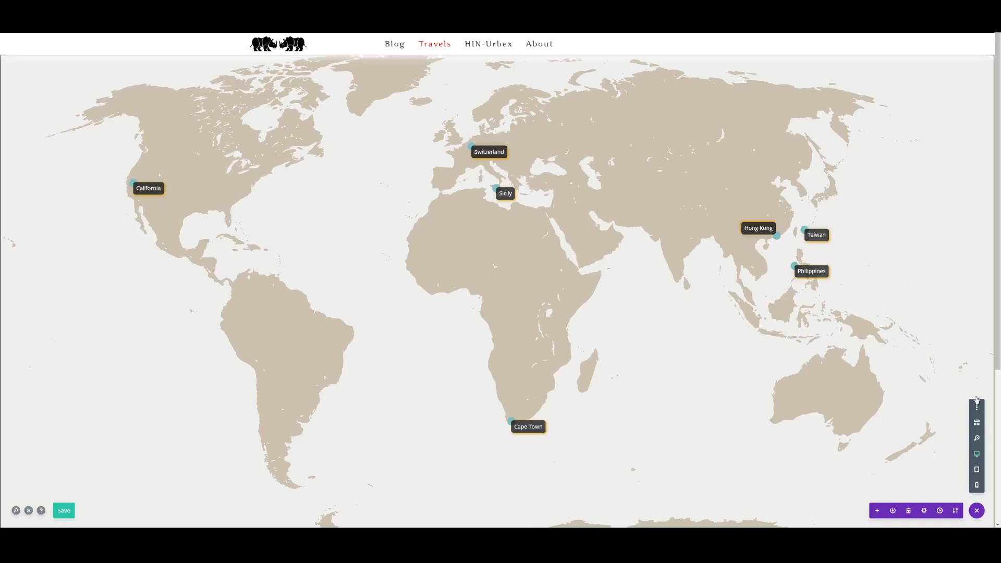
- Switch to wireframe view and review the first section's sizing and content settings
click(977, 422)
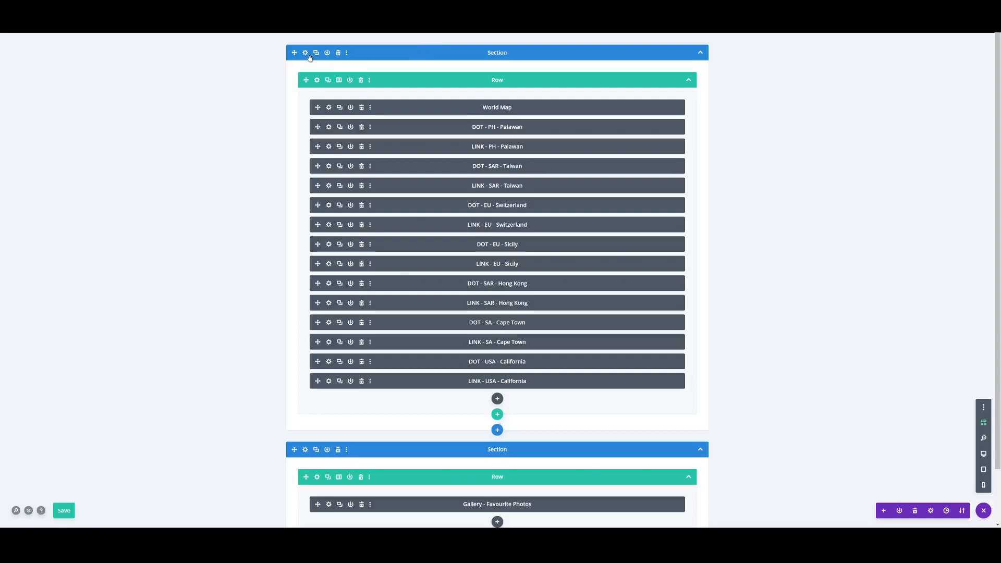
click(305, 54)
click(198, 123)
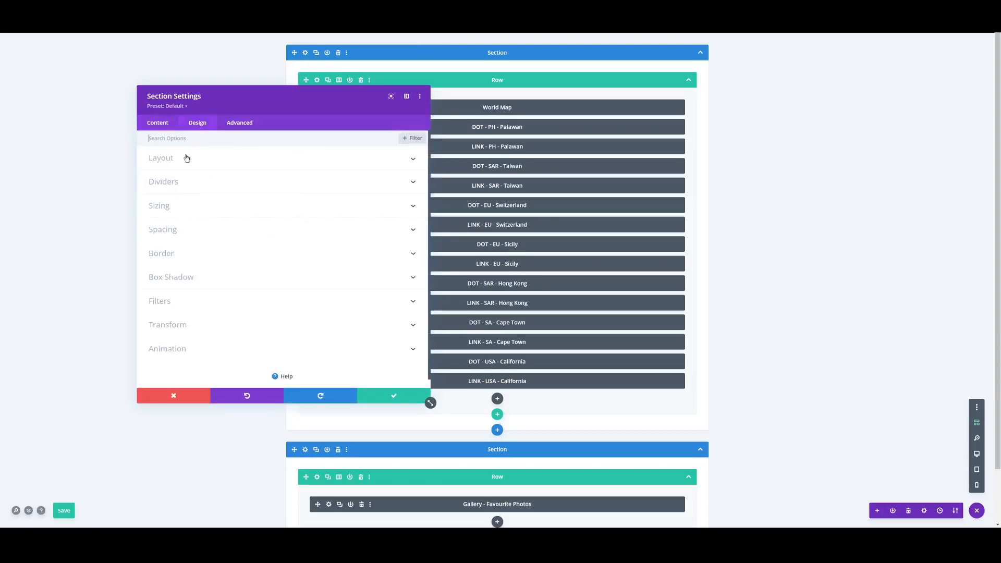
click(182, 209)
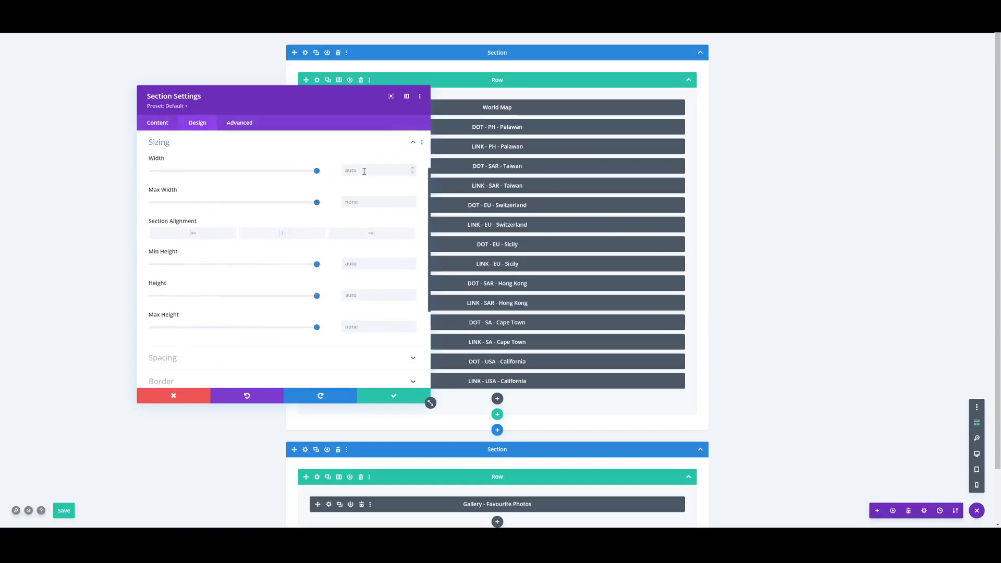
click(158, 123)
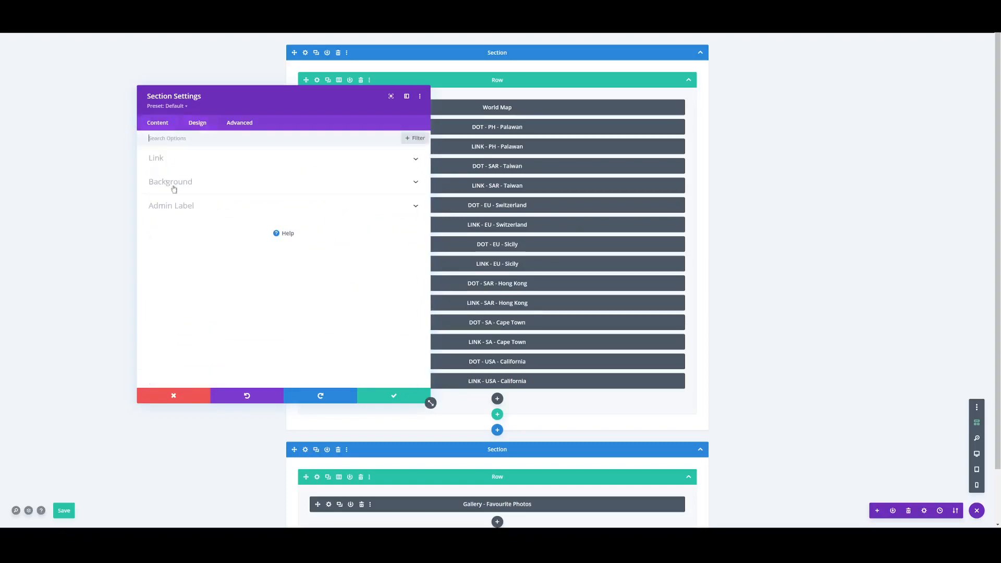
click(394, 395)
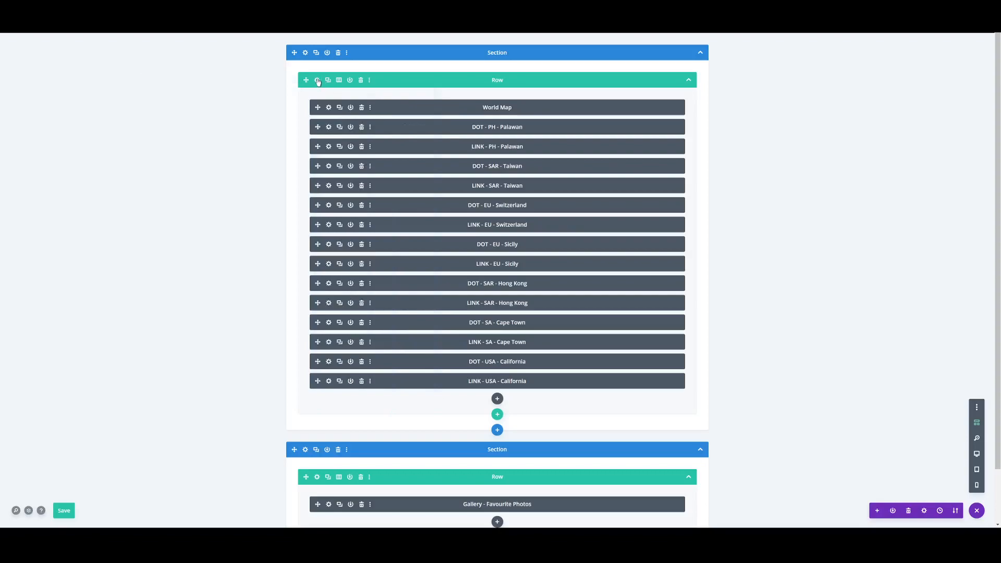
- Review the sizing settings of the row that holds the world map modules
click(317, 80)
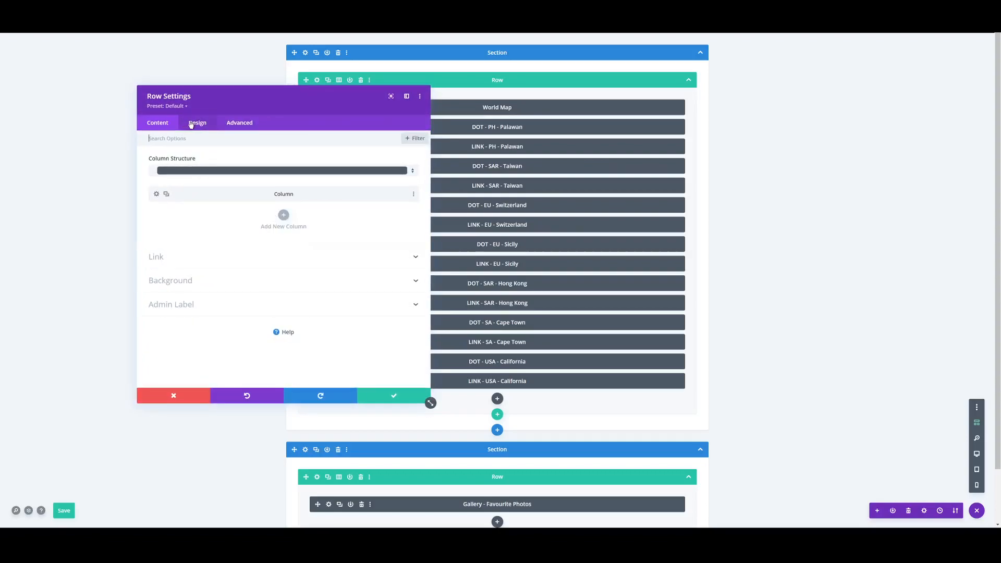
click(190, 124)
click(190, 162)
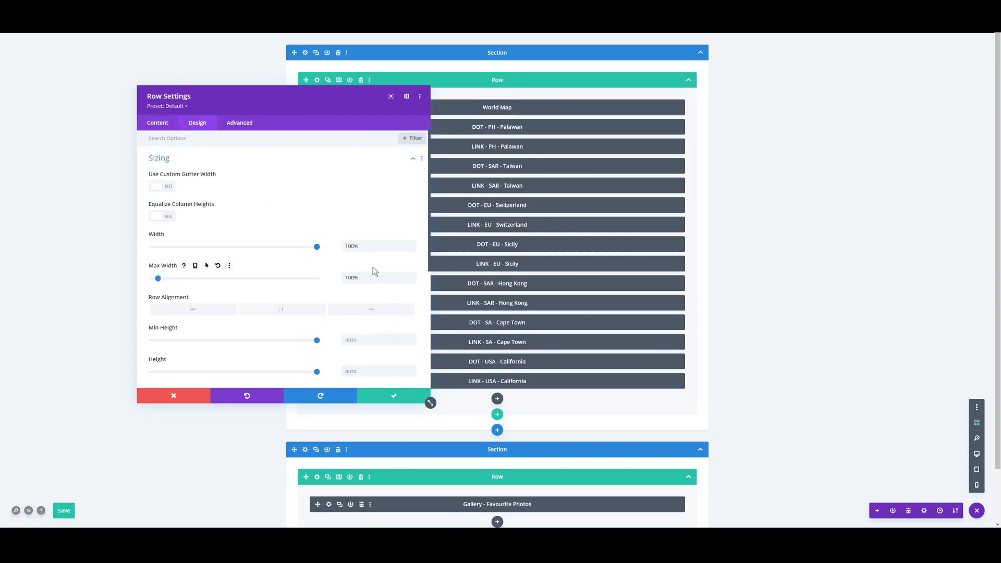
scroll(358, 284, down, 2)
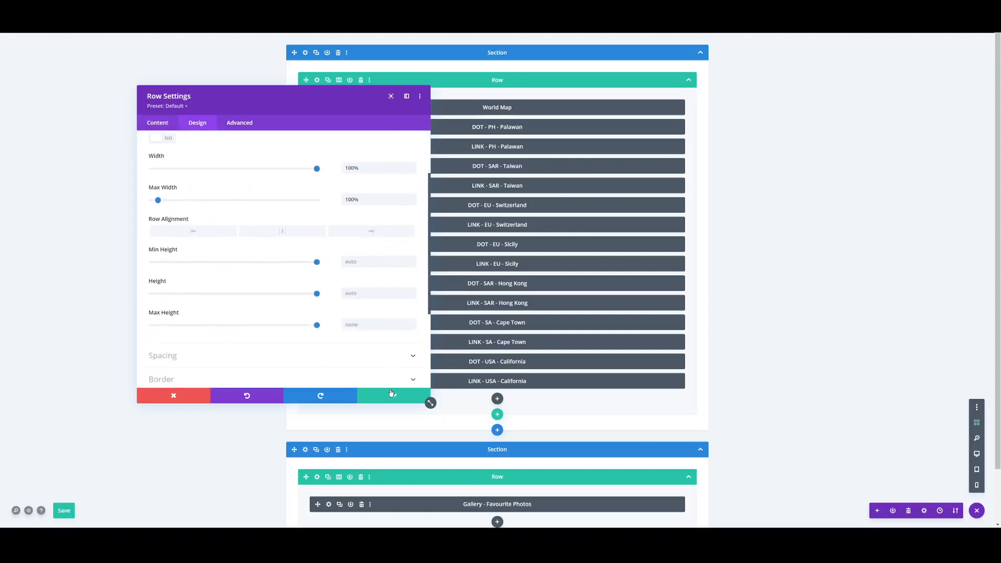
click(393, 396)
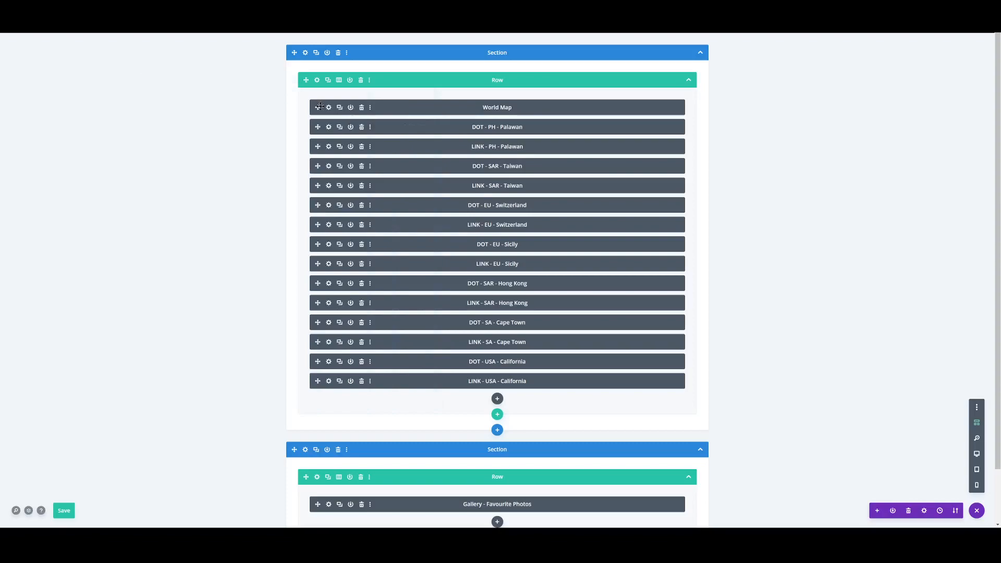
- Review the World Map image module's sizing and spacing settings, including full width and the space below the image
click(328, 107)
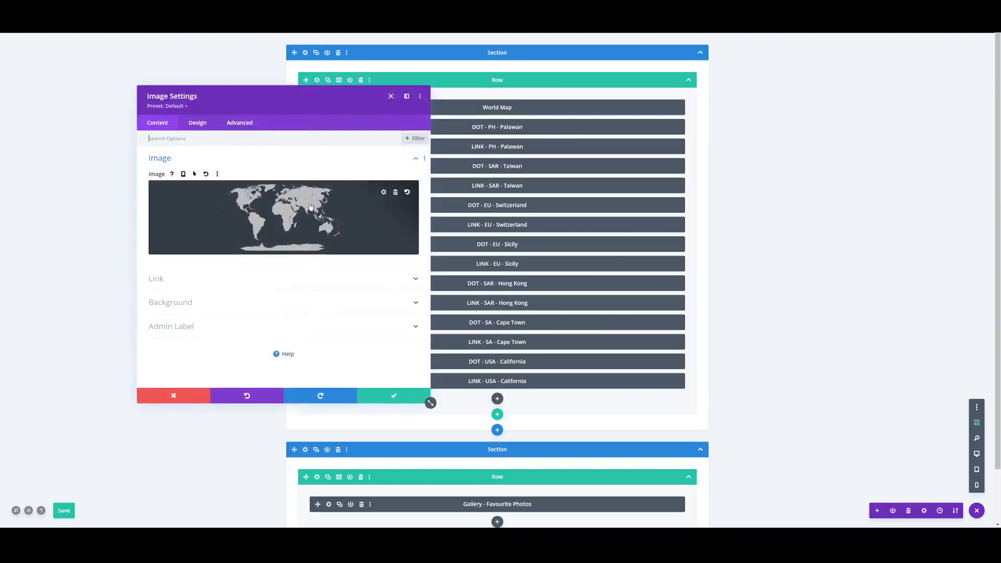
click(206, 124)
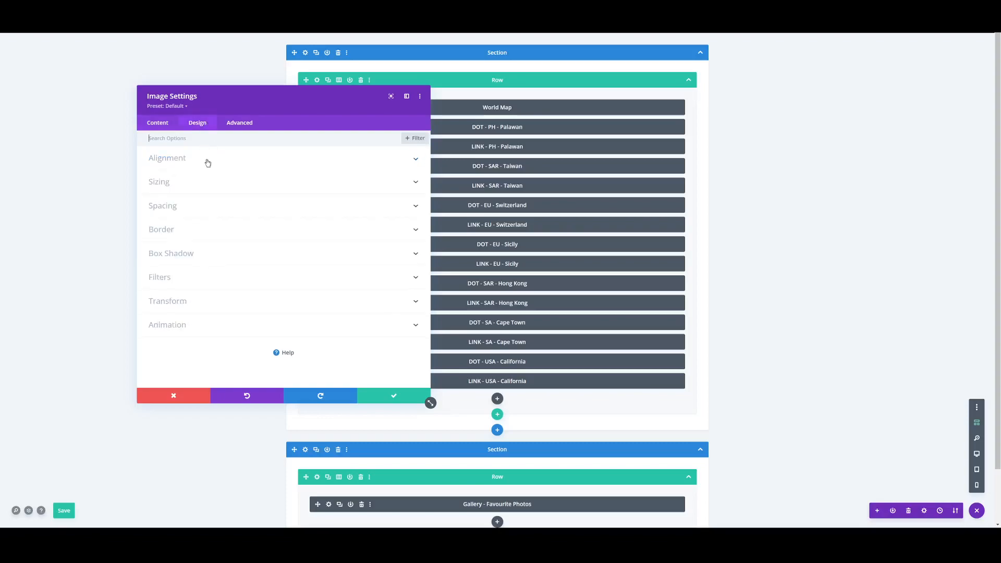
click(247, 218)
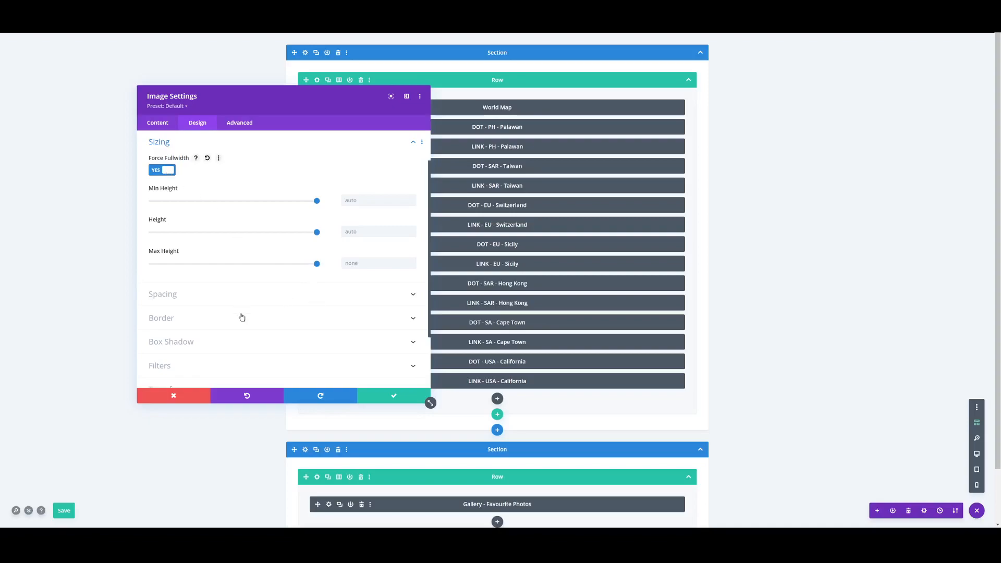
click(242, 301)
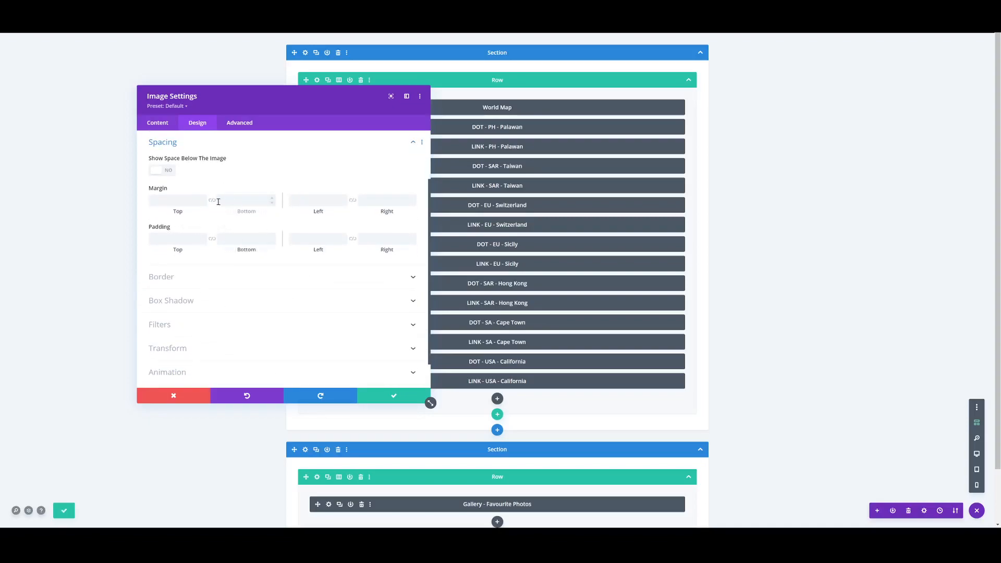
click(157, 175)
click(386, 391)
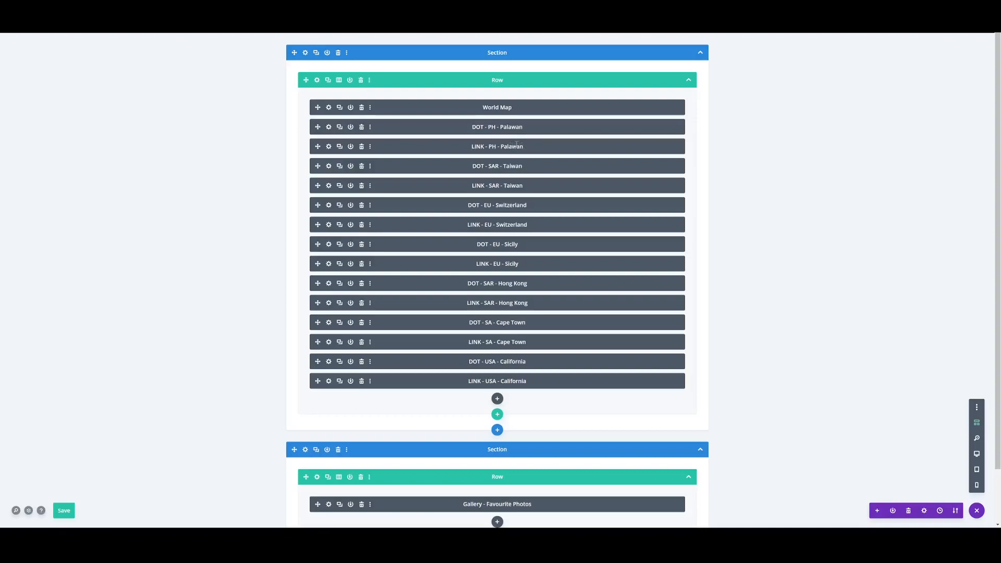
- Review the link and body text of the LINK - PH - Palawan text module
click(328, 148)
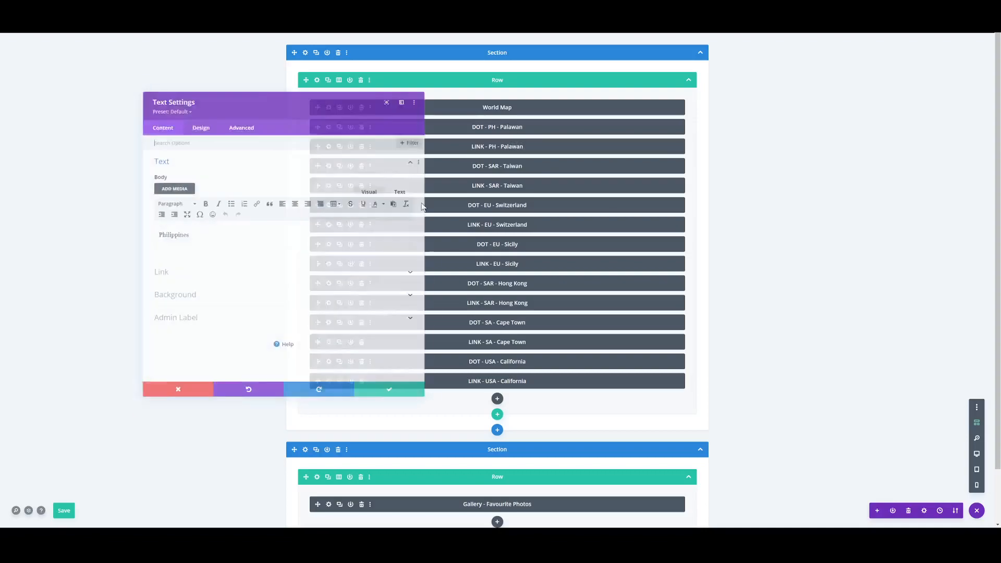
click(200, 276)
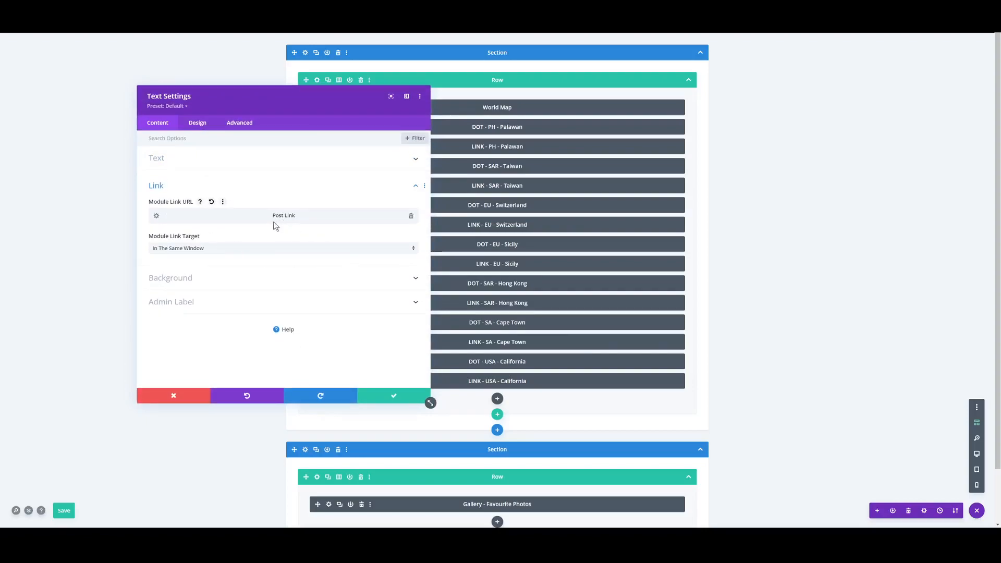
click(179, 165)
double_click(216, 240)
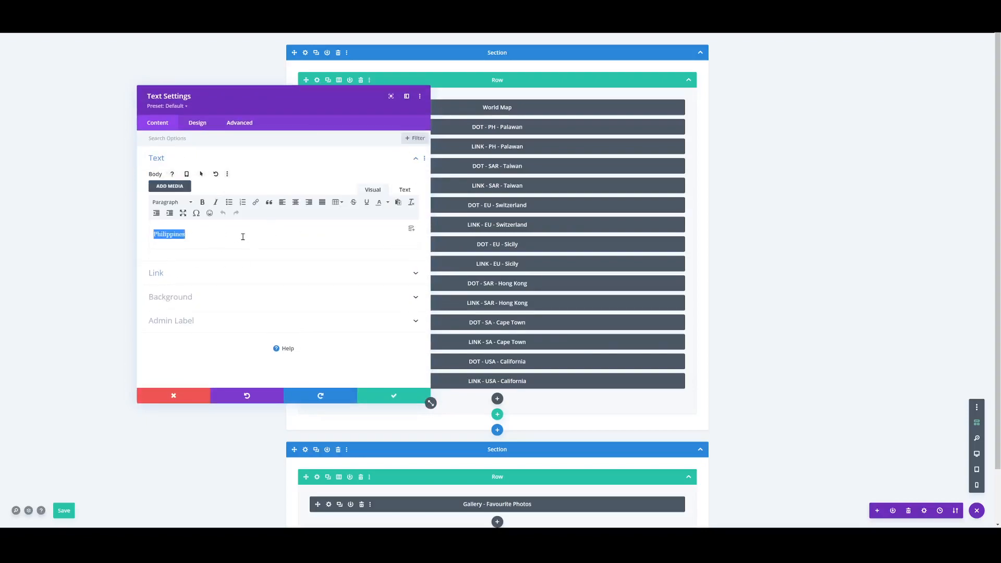
click(374, 396)
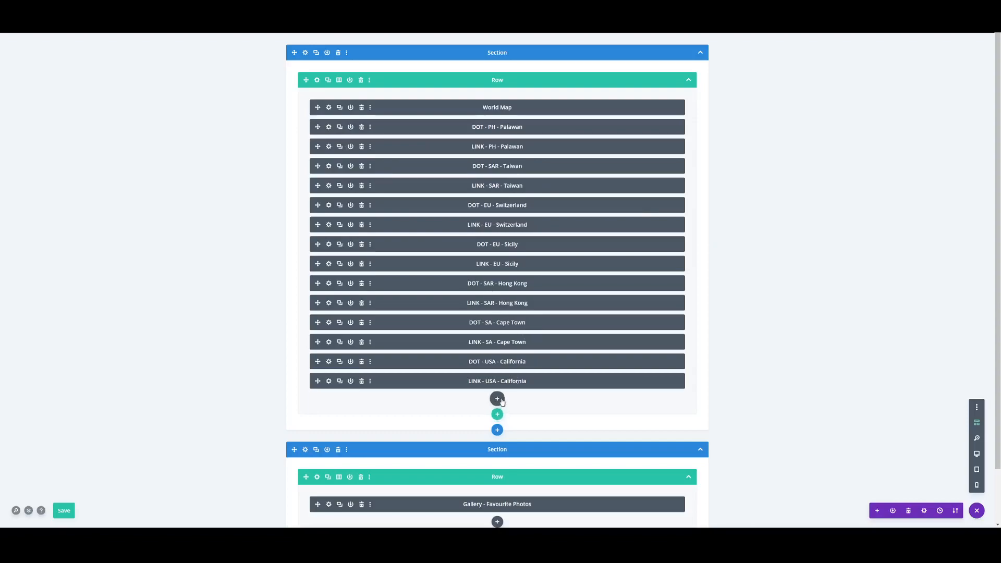
- Add an empty Text module at the end of the first row, below LINK - USA - California
click(497, 399)
scroll(500, 302, down, 5)
click(479, 350)
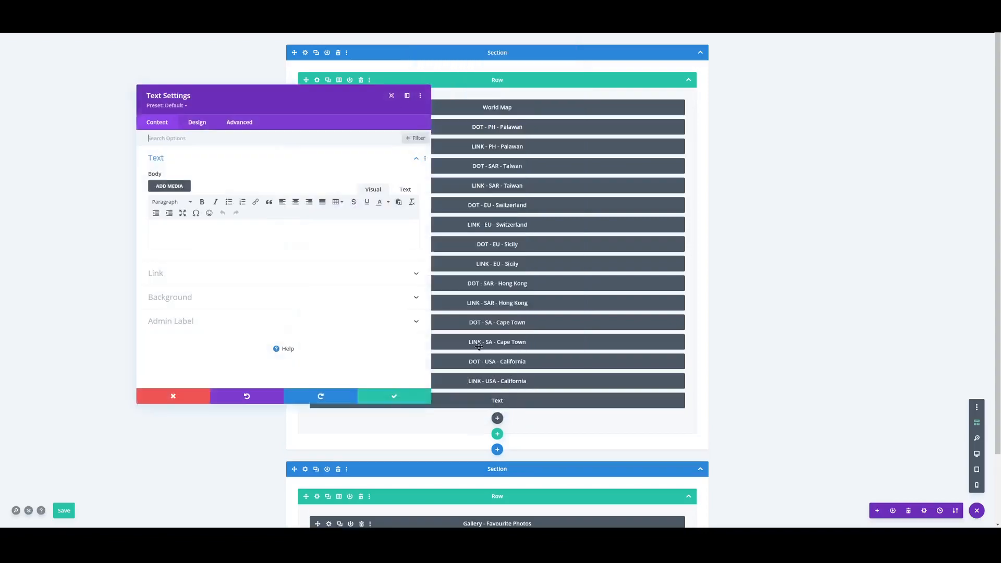
- Give the new Text module a red background and preview it in desktop view
click(221, 300)
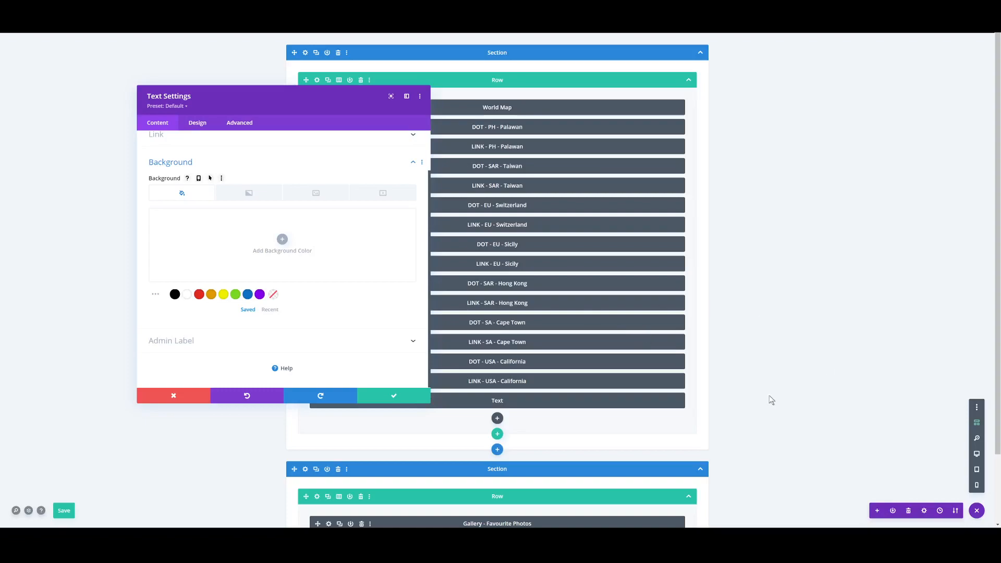
drag(305, 97, 194, 67)
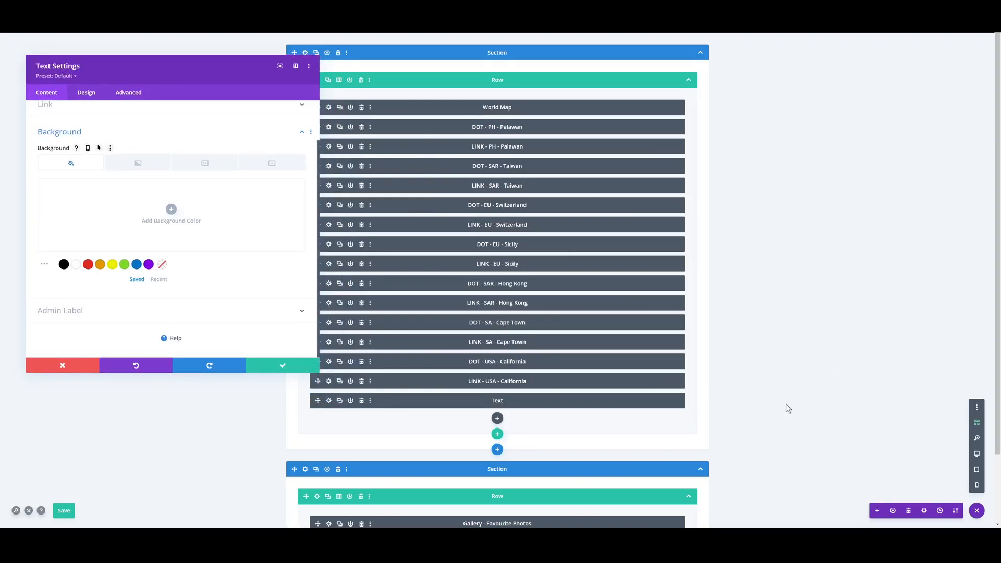
click(976, 454)
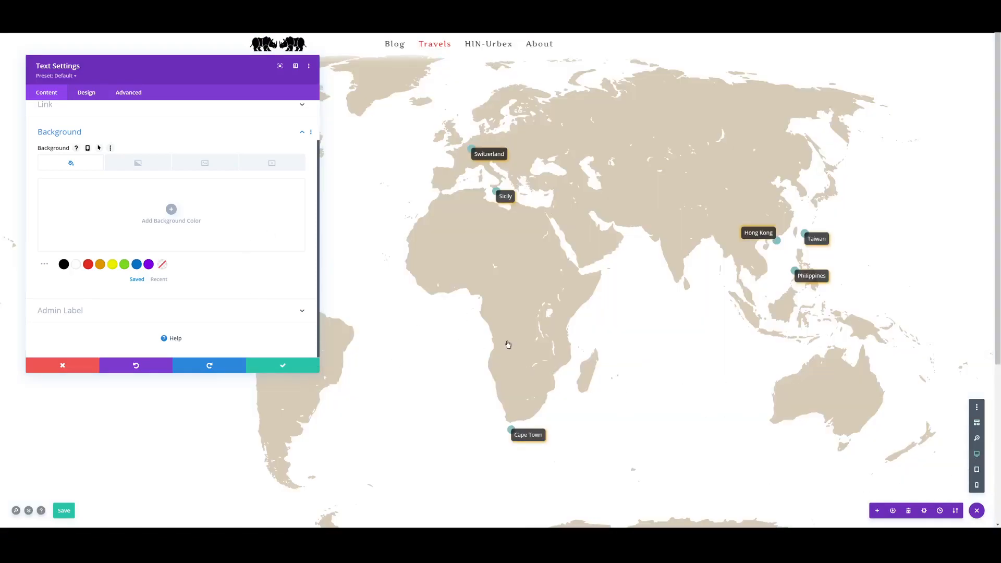
scroll(496, 322, down, 4)
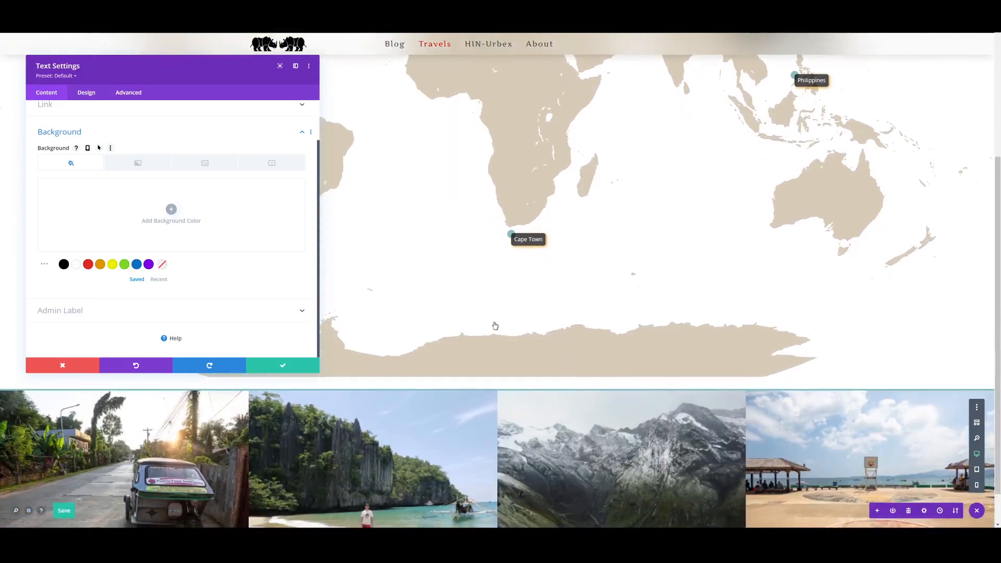
scroll(483, 349, up, 1)
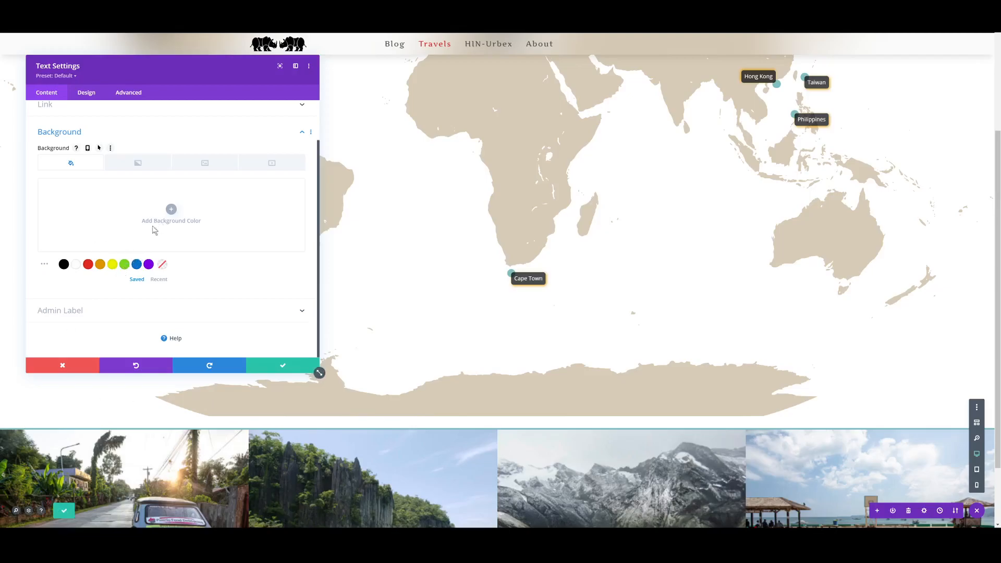
click(88, 264)
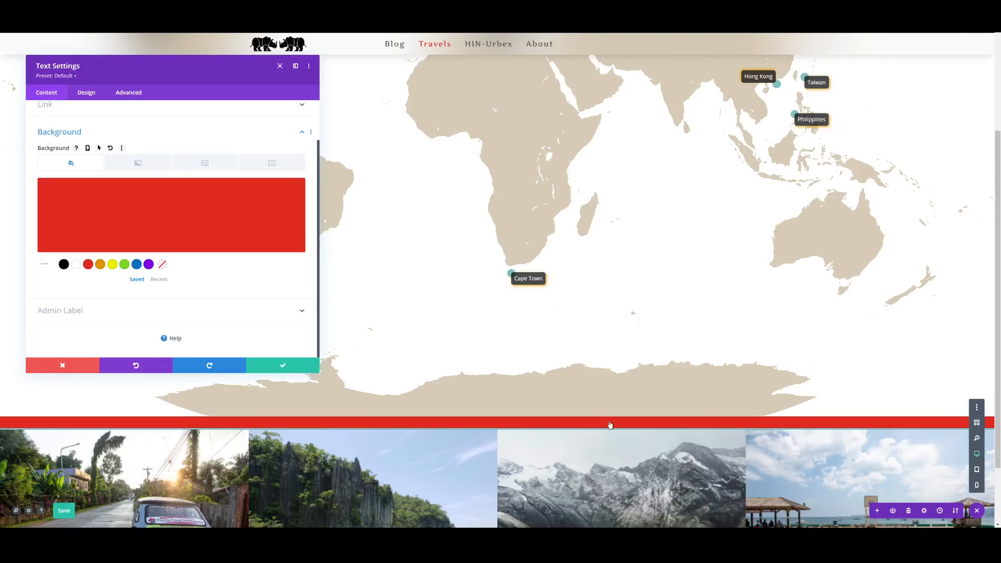
- Set the red Text module's width, max width, min height, height and max height to 20px each
scroll(439, 365, up, 1)
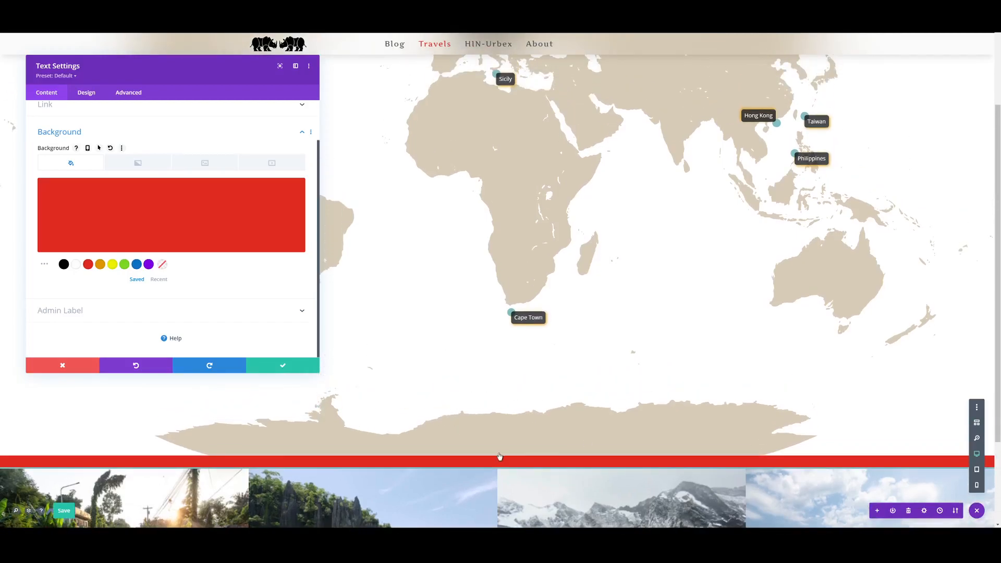
scroll(456, 412, up, 1)
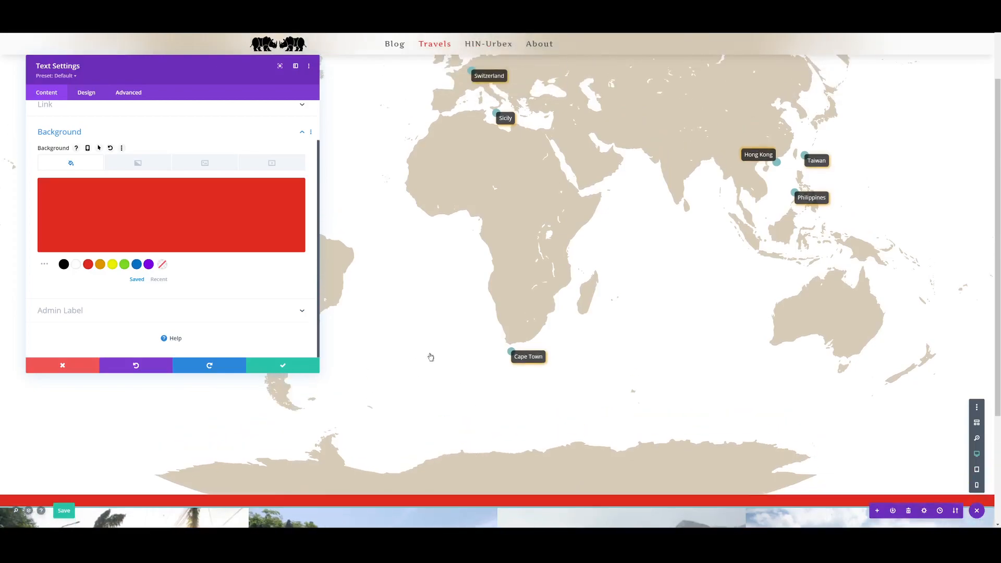
scroll(208, 243, up, 2)
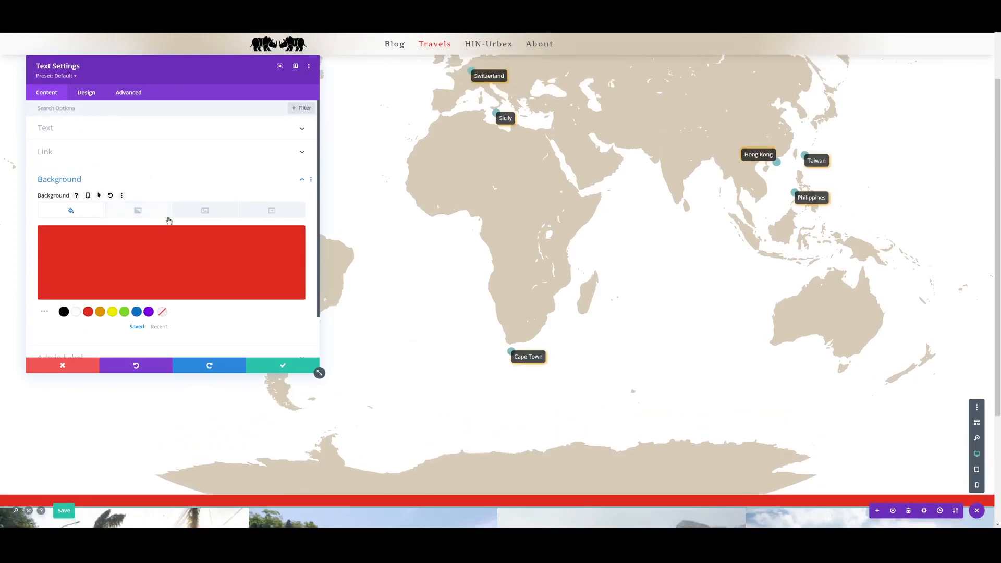
scroll(461, 383, down, 1)
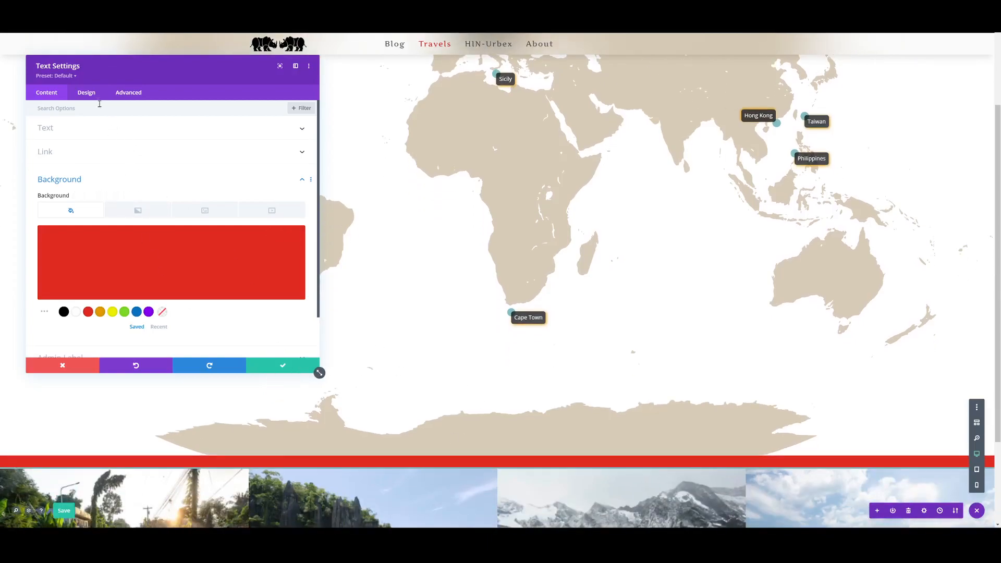
click(86, 92)
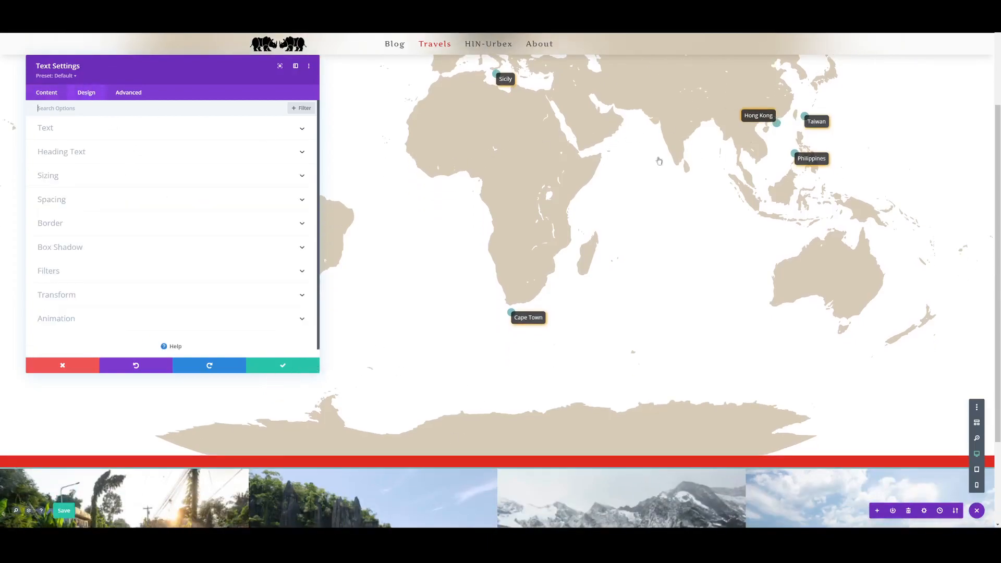
click(68, 176)
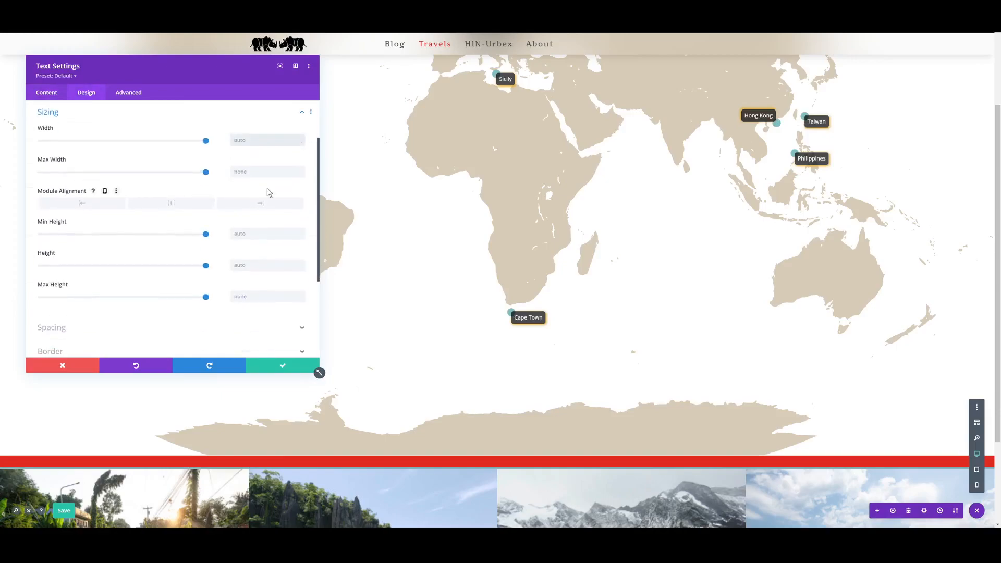
click(269, 172)
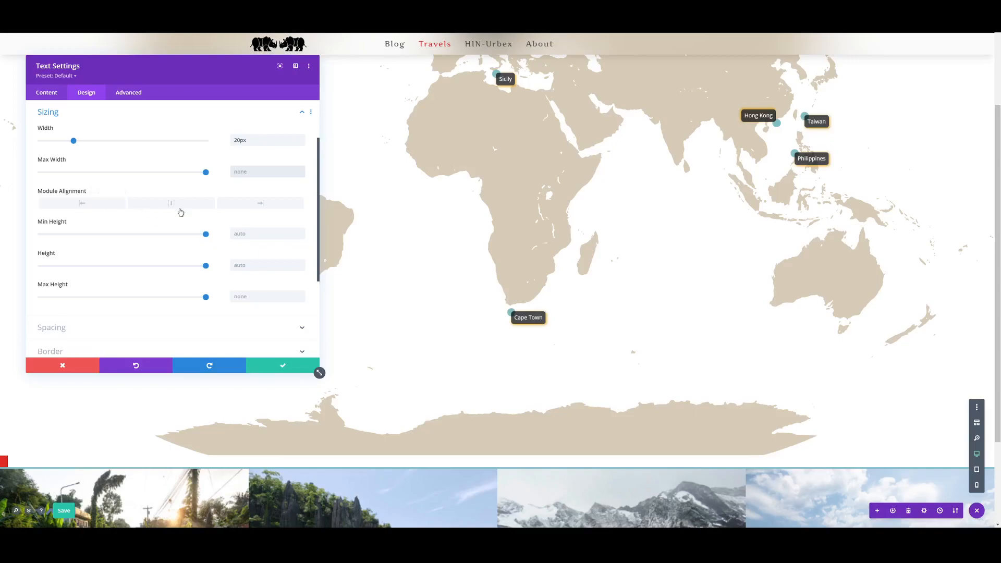
text(20)
click(259, 233)
text(20)
click(256, 265)
text(20)
click(263, 298)
text(20px)
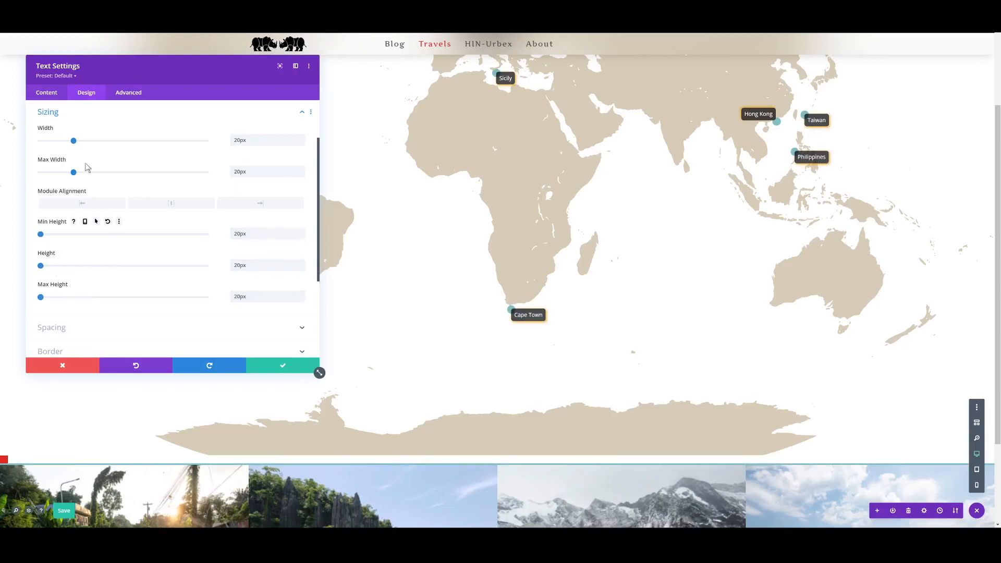
- Round all four corners of the red Text module to 50% to make it a circular dot
scroll(125, 167, up, 1)
scroll(134, 183, down, 3)
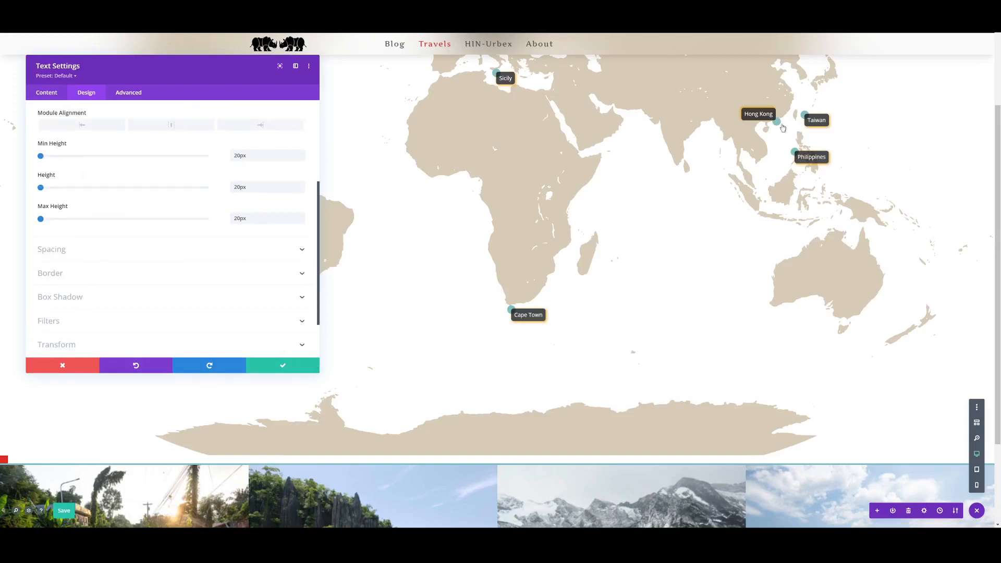
click(85, 276)
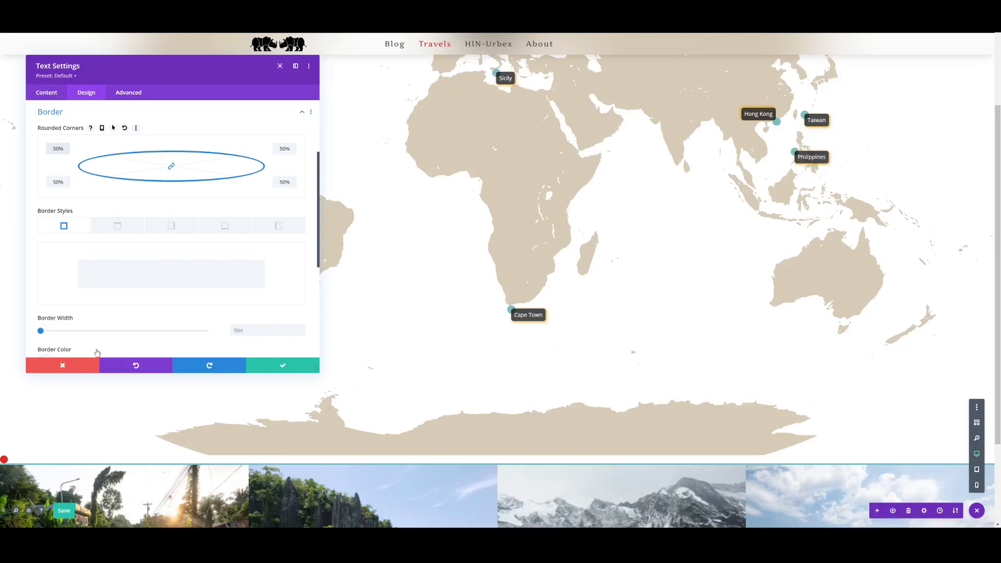
- Set the red dot's position to Absolute with a top-left origin and move the settings dialog clear of the dot
scroll(190, 281, down, 4)
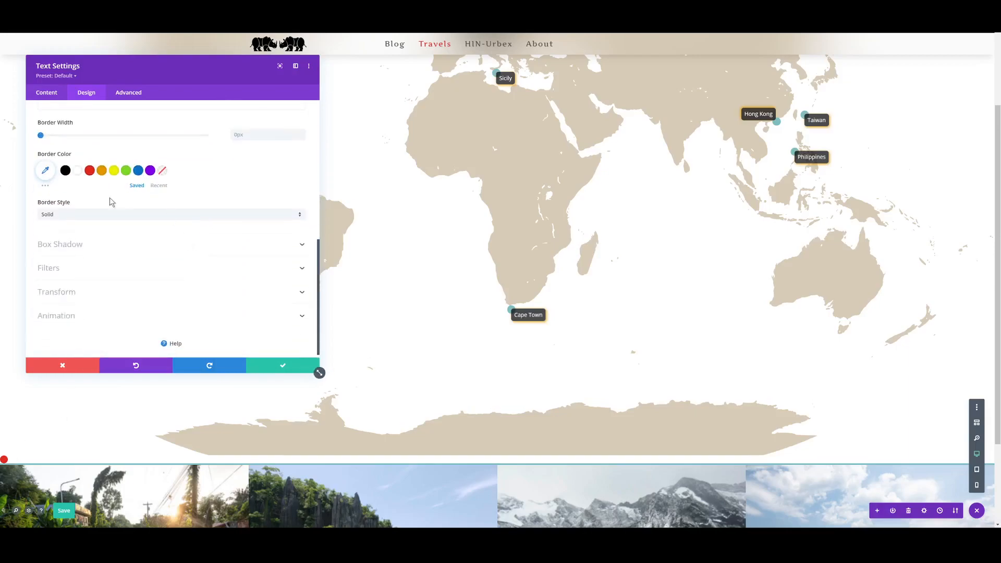
click(127, 94)
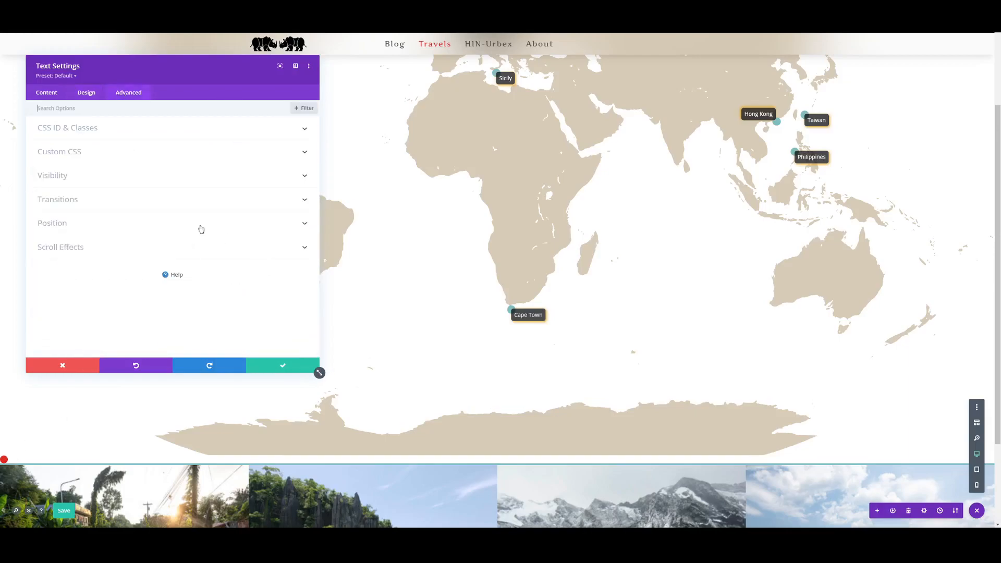
click(99, 228)
click(119, 250)
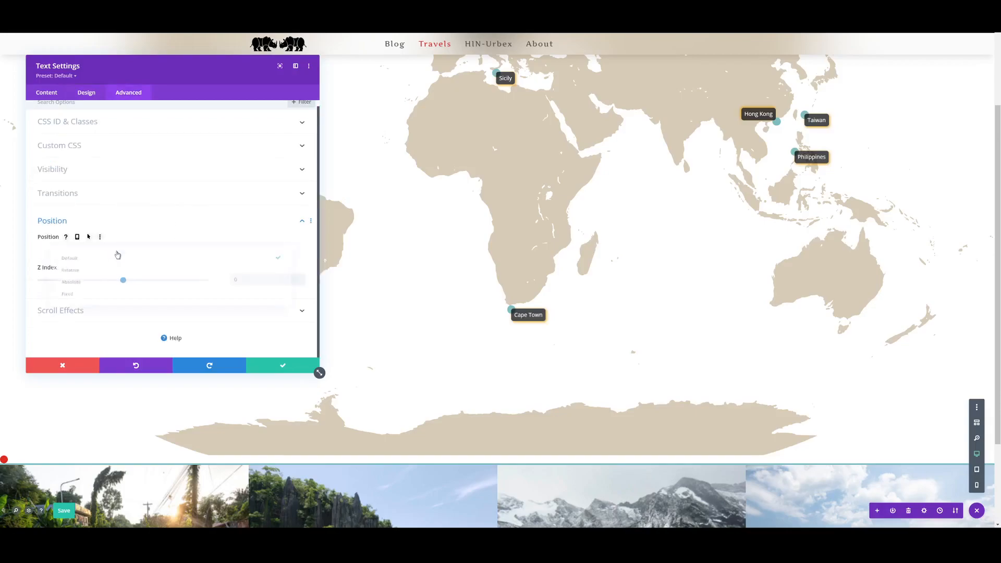
click(104, 288)
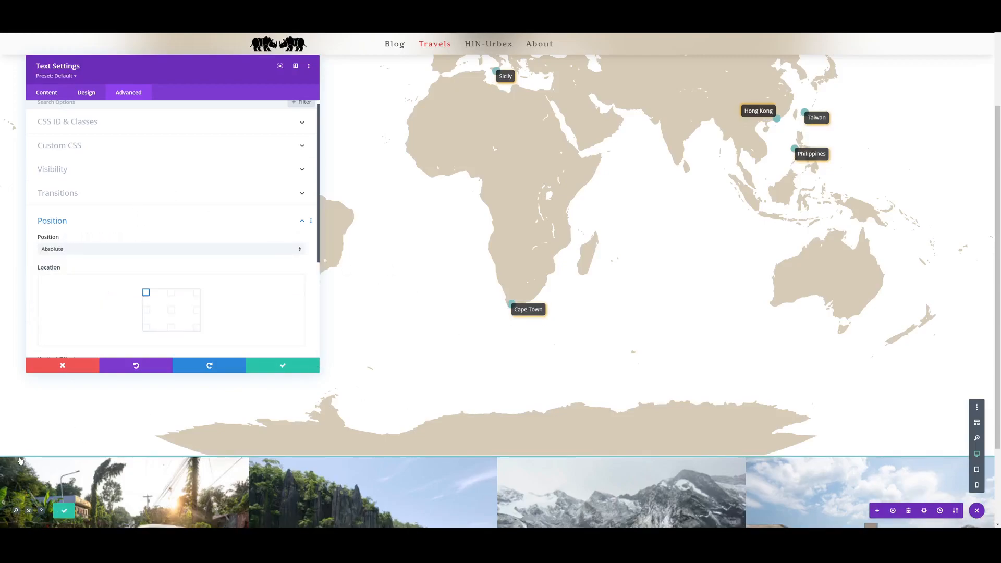
scroll(21, 460, up, 2)
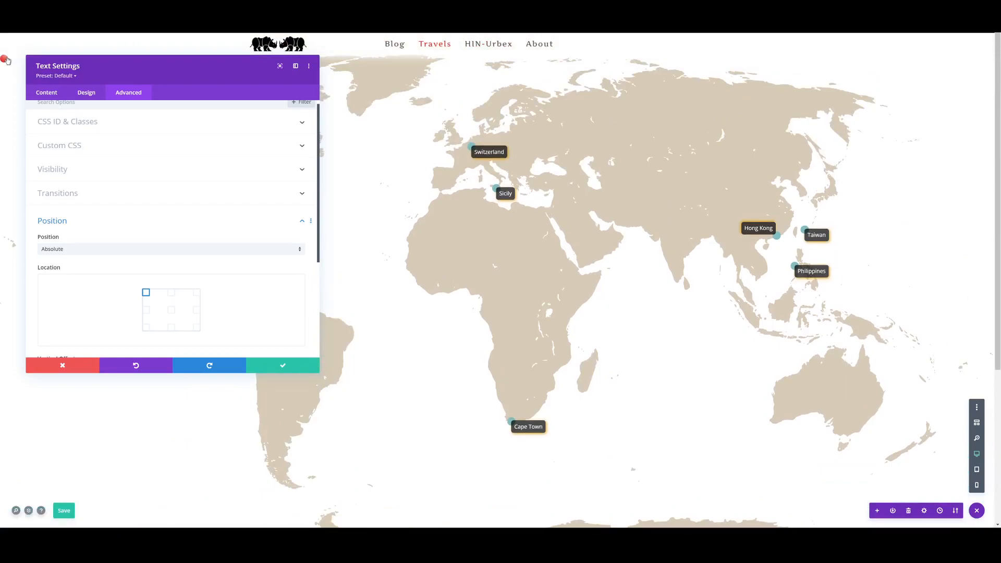
mouse_move(86, 66)
mouse_down()
mouse_move(285, 142)
mouse_move(301, 196)
mouse_move(260, 168)
mouse_up()
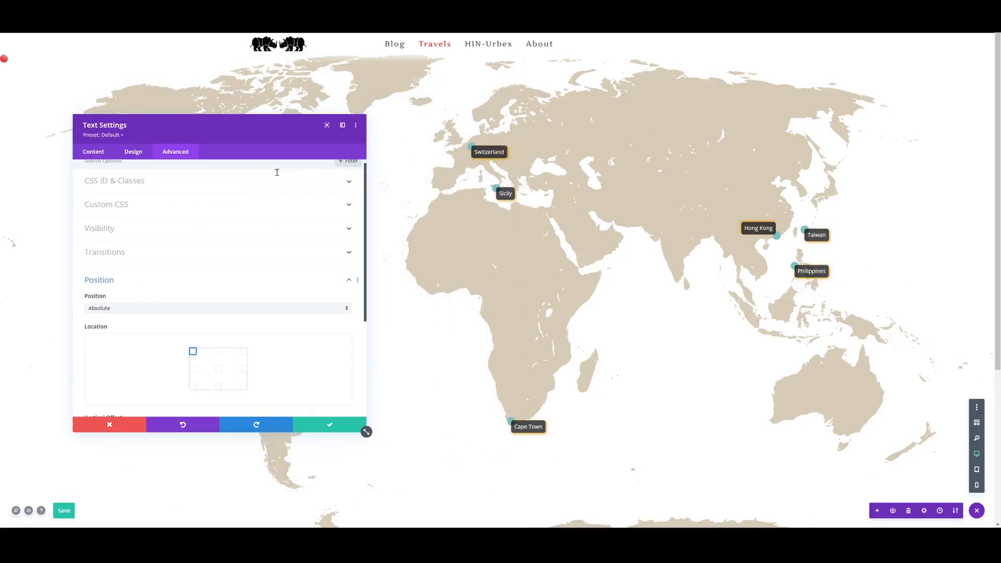
- Set the red dot's vertical and horizontal offsets to 50% each and check its placement on the map
scroll(205, 270, down, 2)
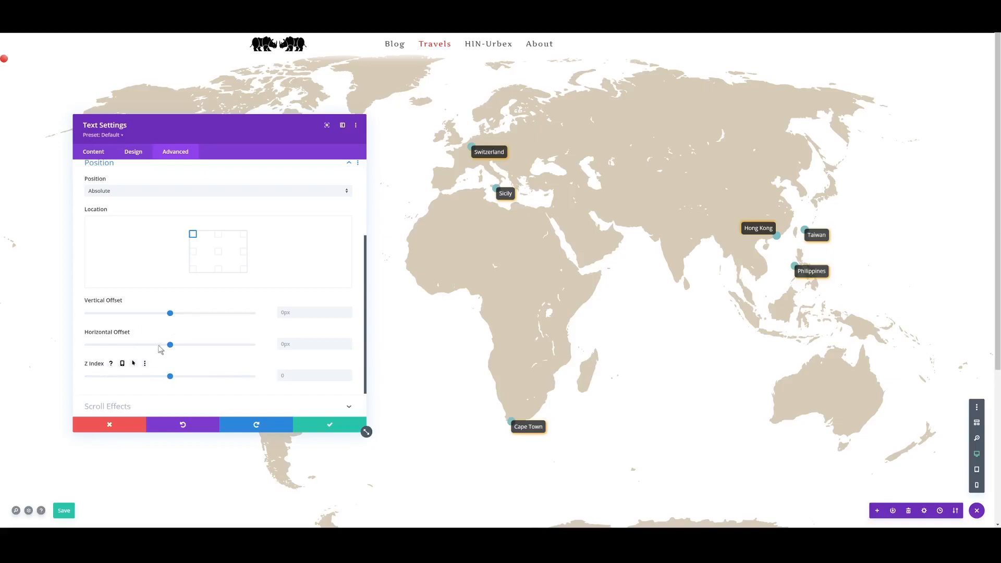
click(297, 312)
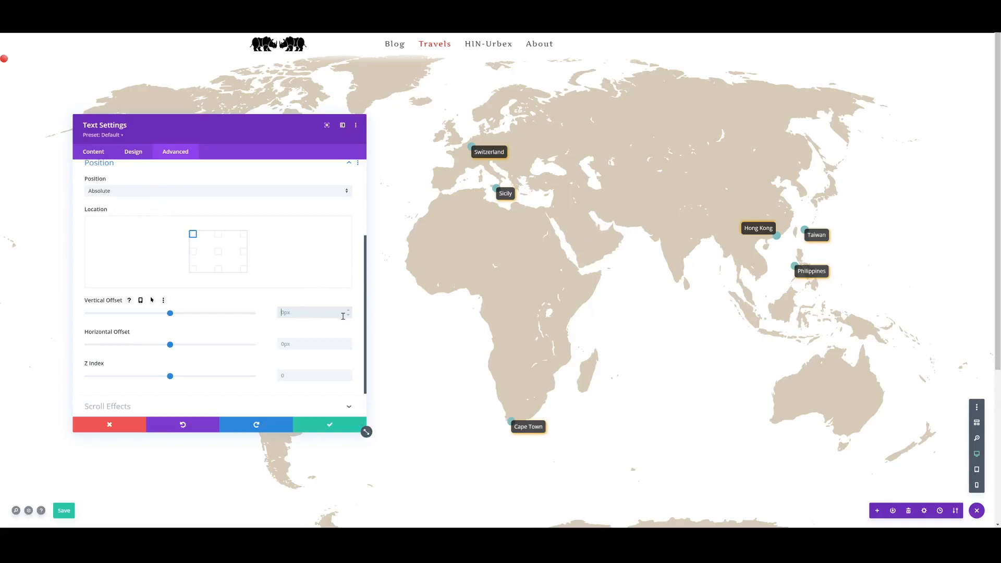
text(ppx%)
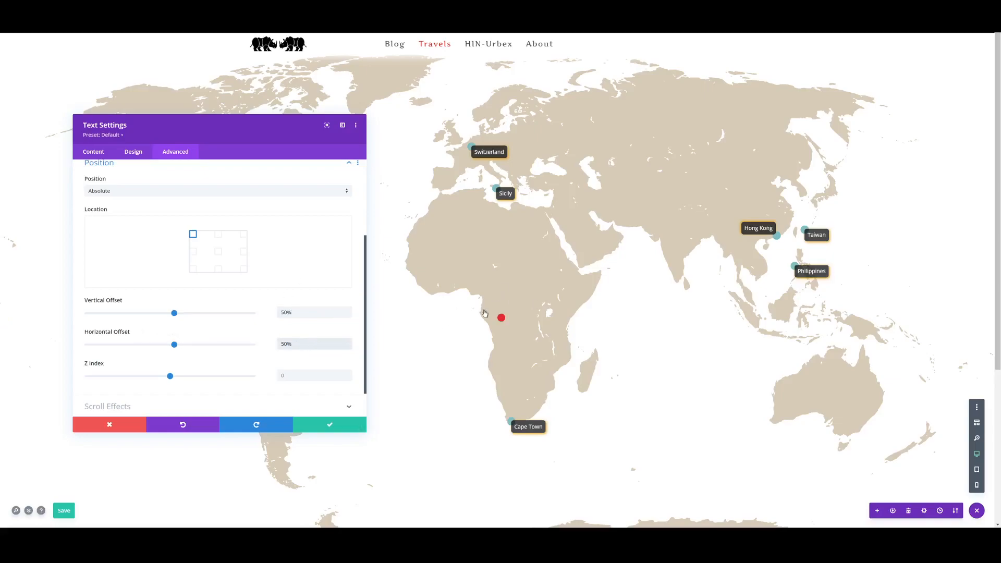
scroll(484, 313, down, 2)
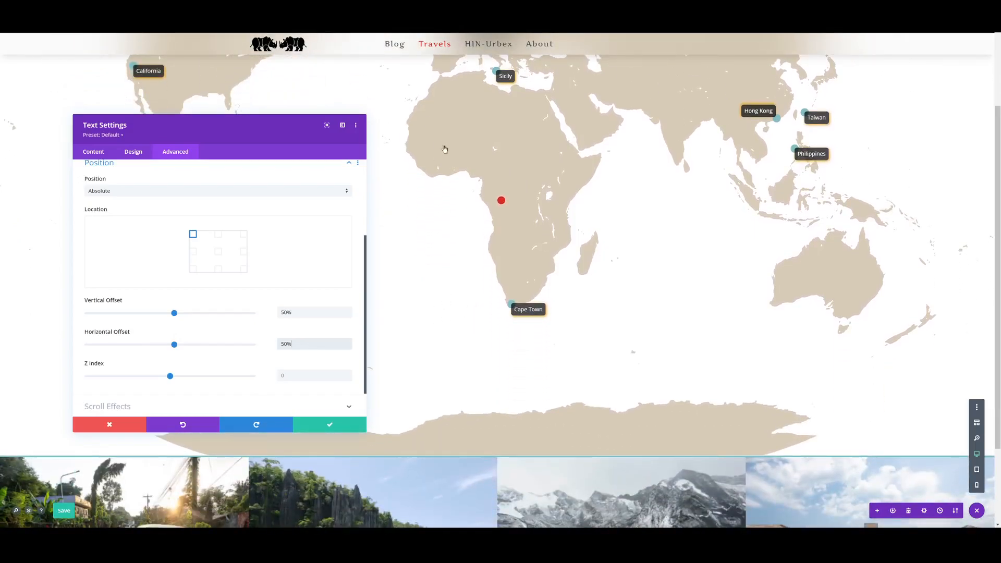
scroll(423, 216, up, 2)
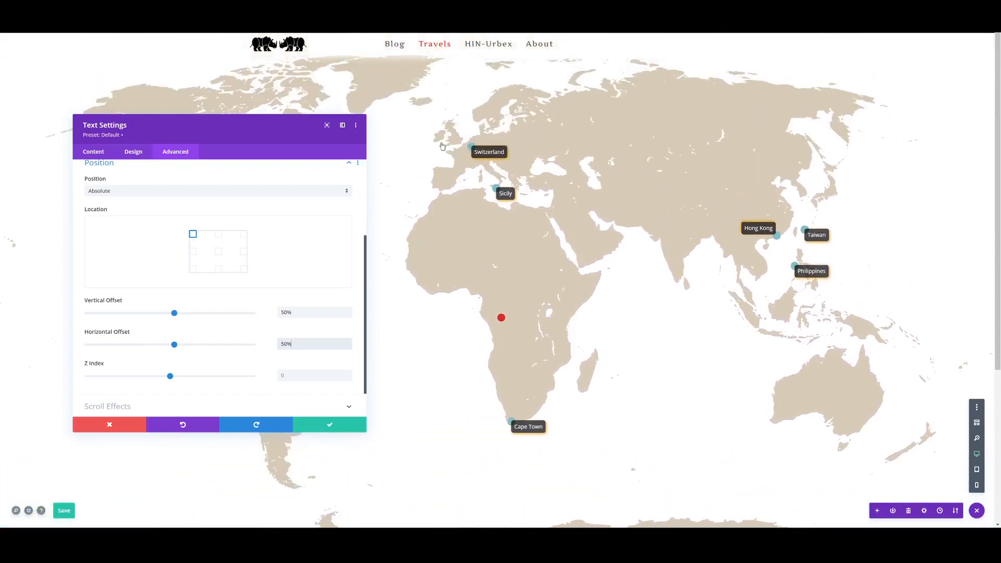
scroll(452, 226, down, 2)
scroll(418, 335, up, 2)
- Set the red dot's Z index to 999 and save the module settings
click(298, 340)
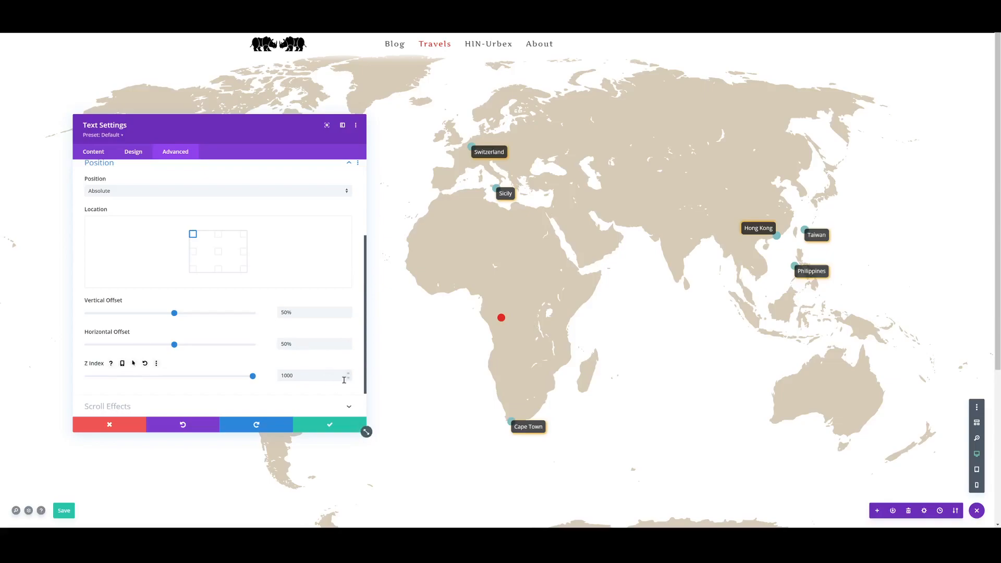
double_click(286, 374)
text(999)
click(320, 424)
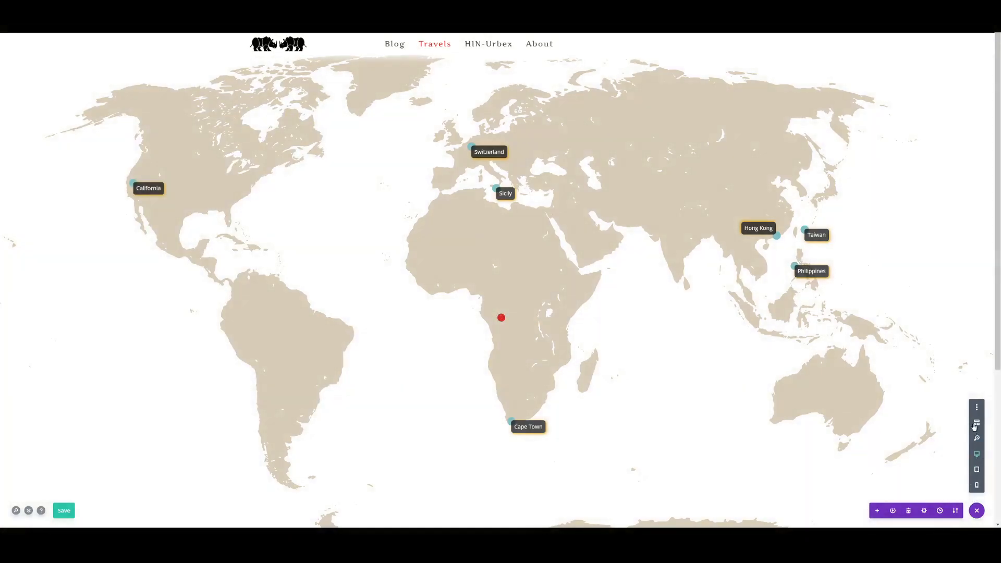
- Switch to wireframe view and add a second Text module at the end of the first row
click(976, 423)
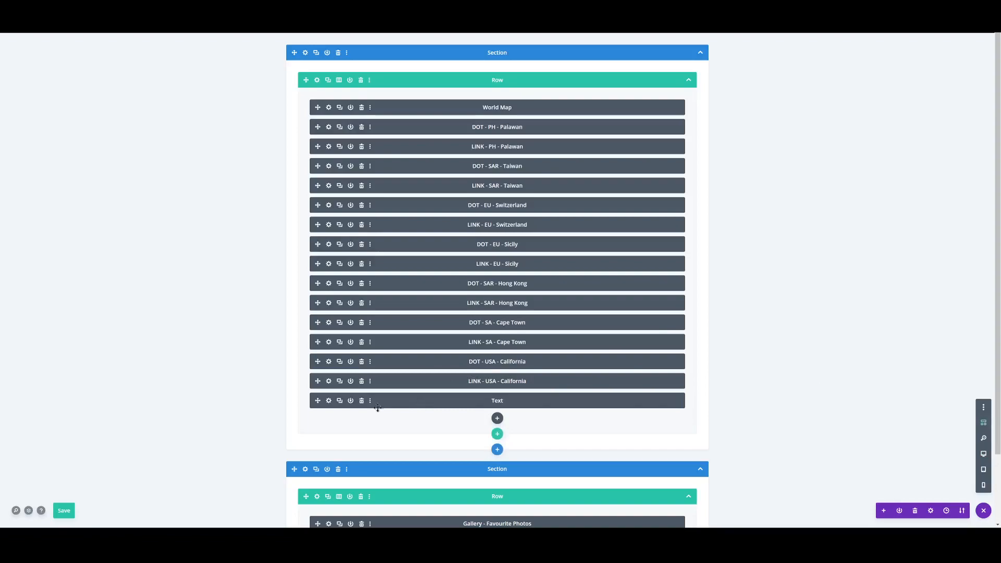
click(495, 417)
scroll(475, 310, down, 4)
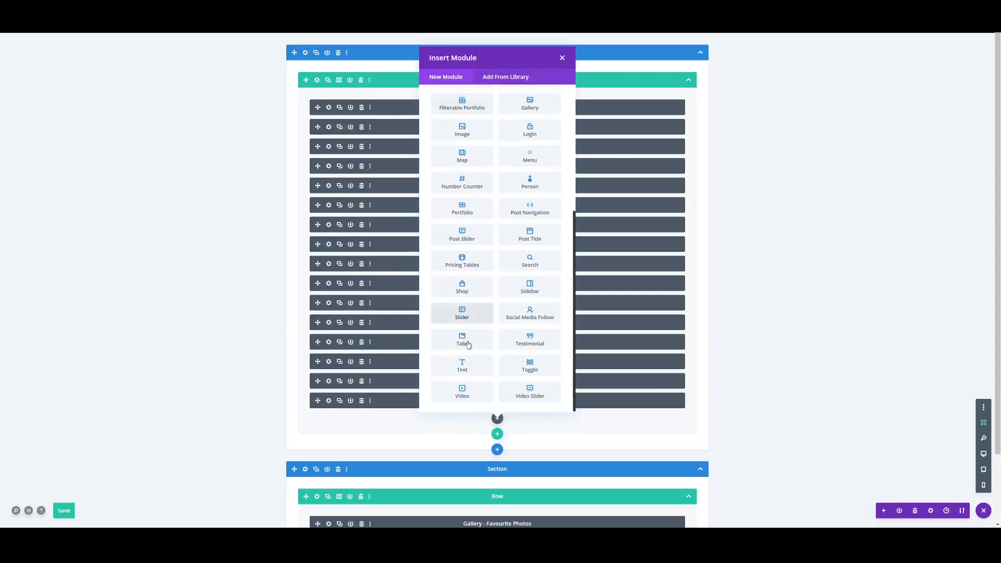
click(462, 363)
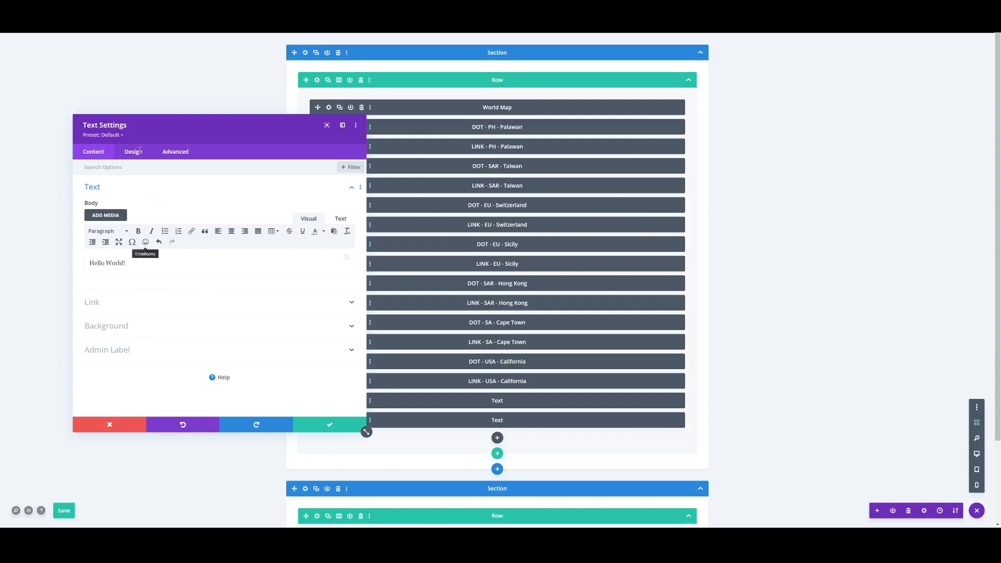
- Give the new Text module a semi-transparent black background of rgba(0,0,0,0.46)
click(143, 326)
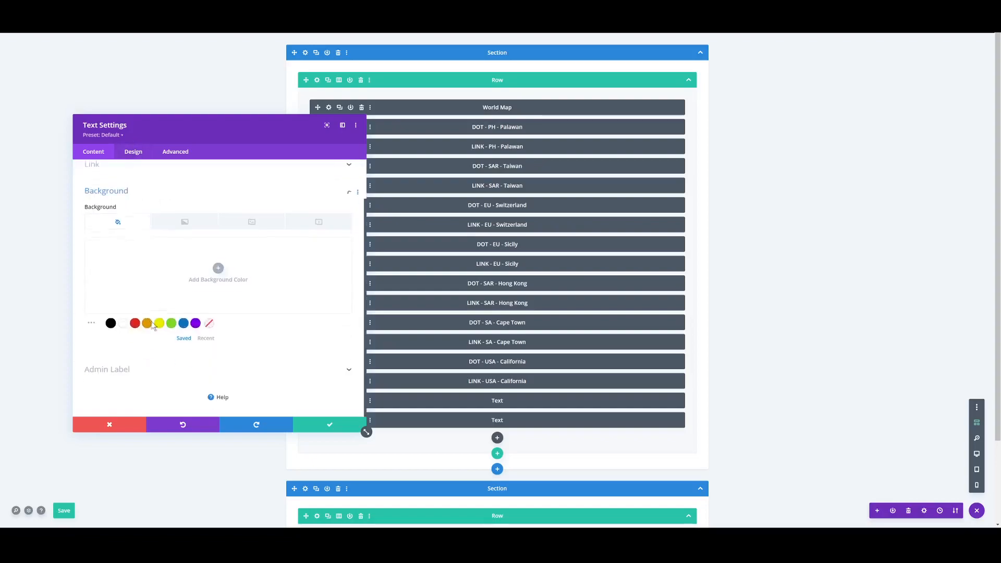
click(110, 323)
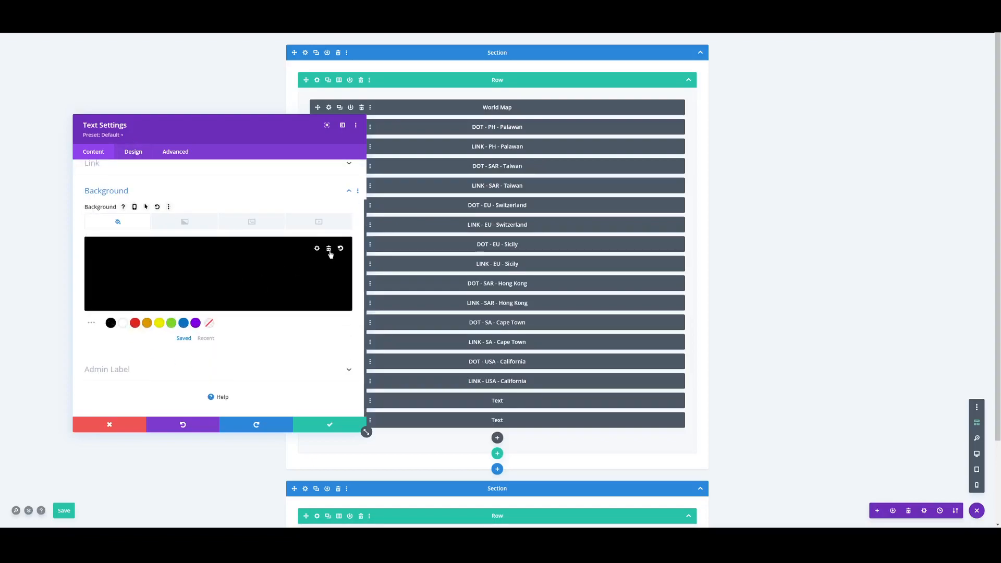
click(307, 271)
mouse_move(341, 261)
mouse_down()
mouse_move(345, 289)
mouse_move(342, 274)
mouse_up()
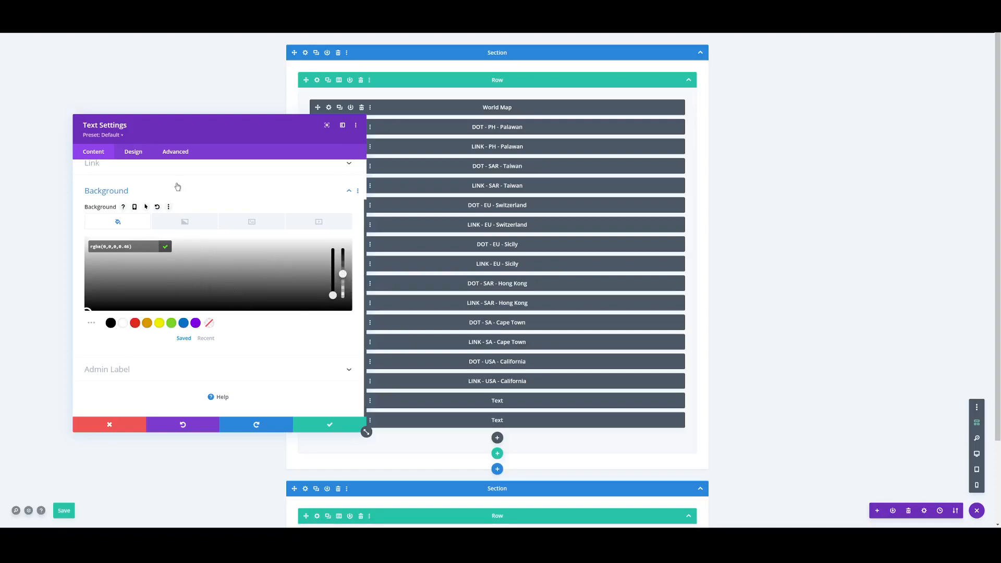
click(180, 190)
click(143, 243)
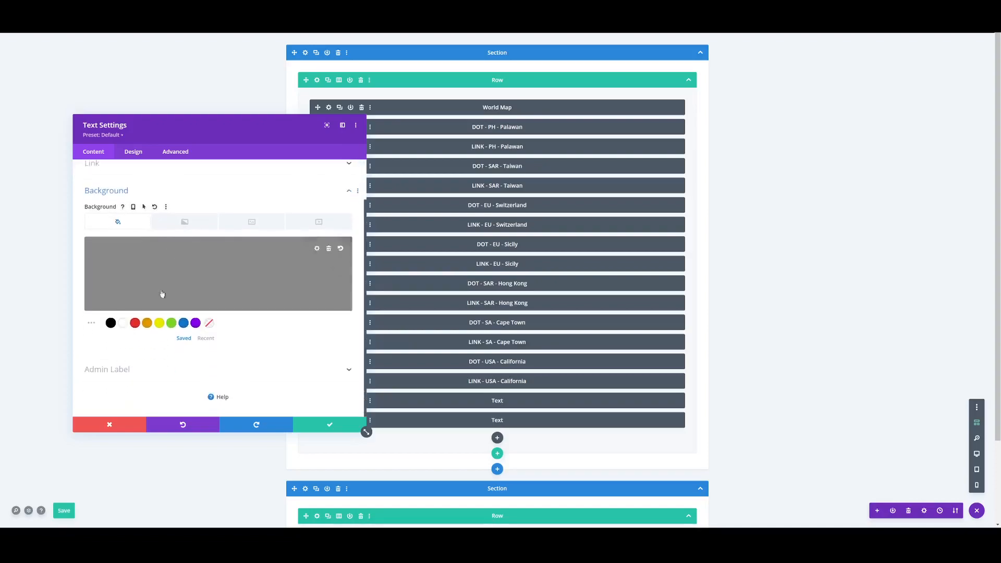
click(122, 211)
click(114, 190)
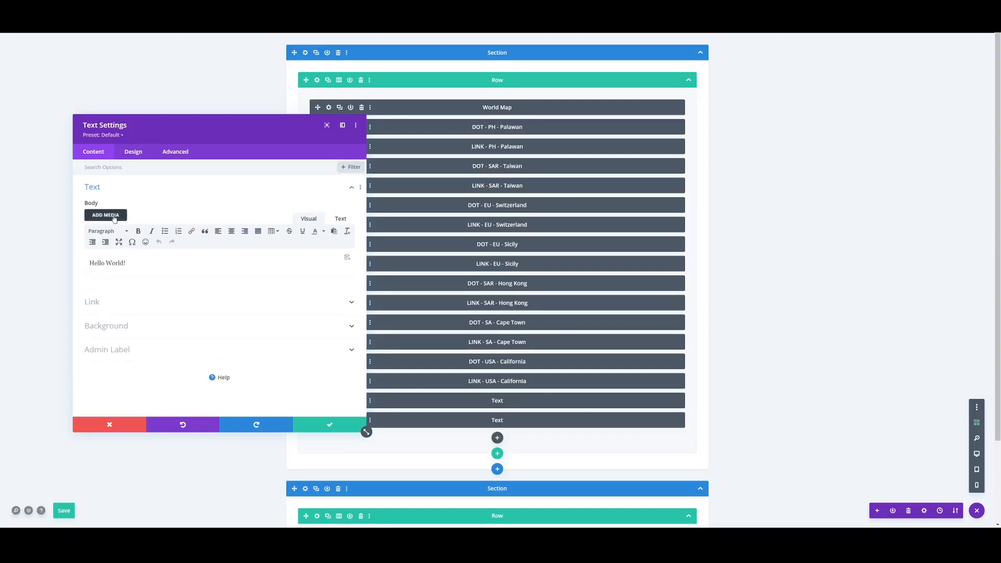
click(132, 307)
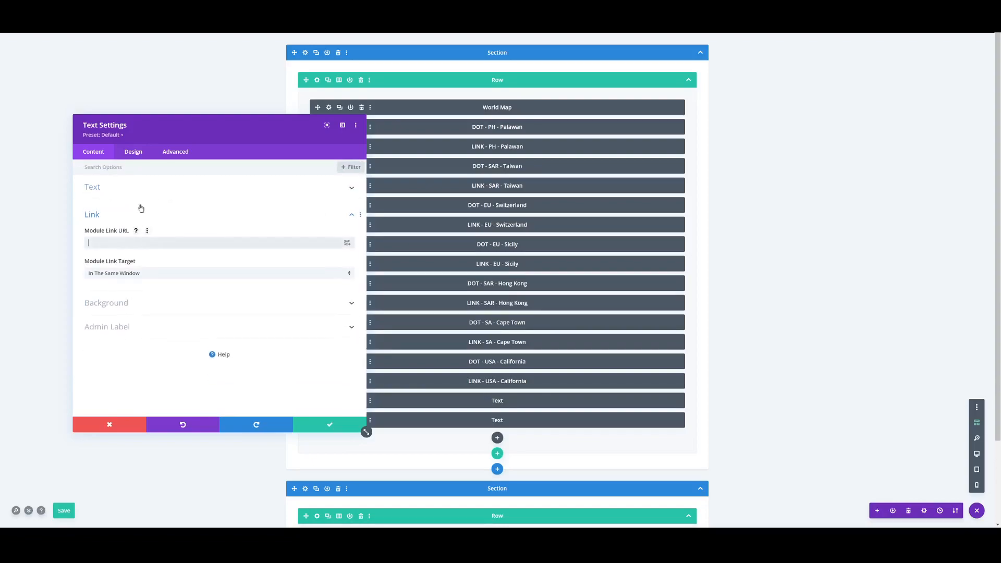
- Preview the new Text module in desktop view and set its text color to Light
click(128, 151)
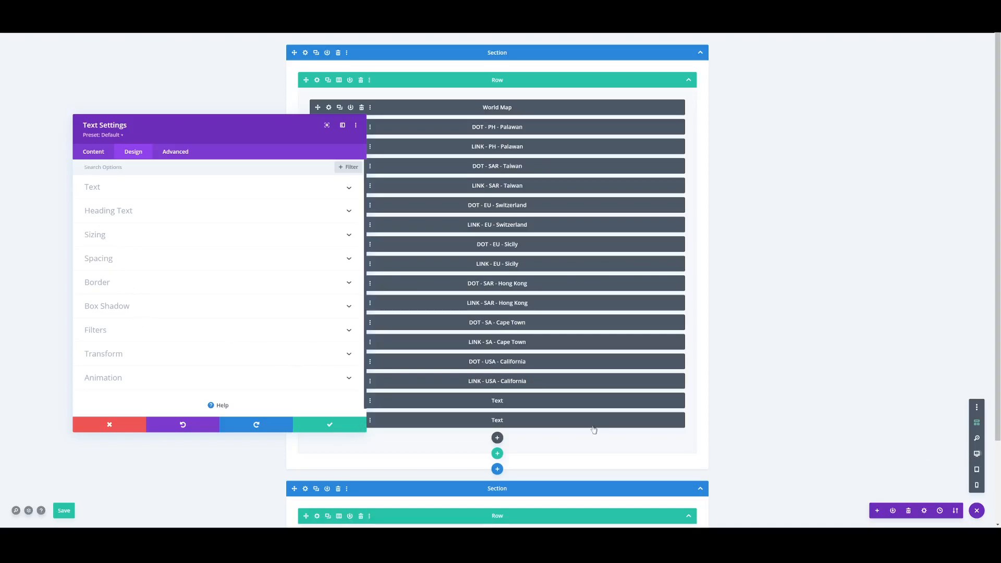
scroll(444, 339, down, 3)
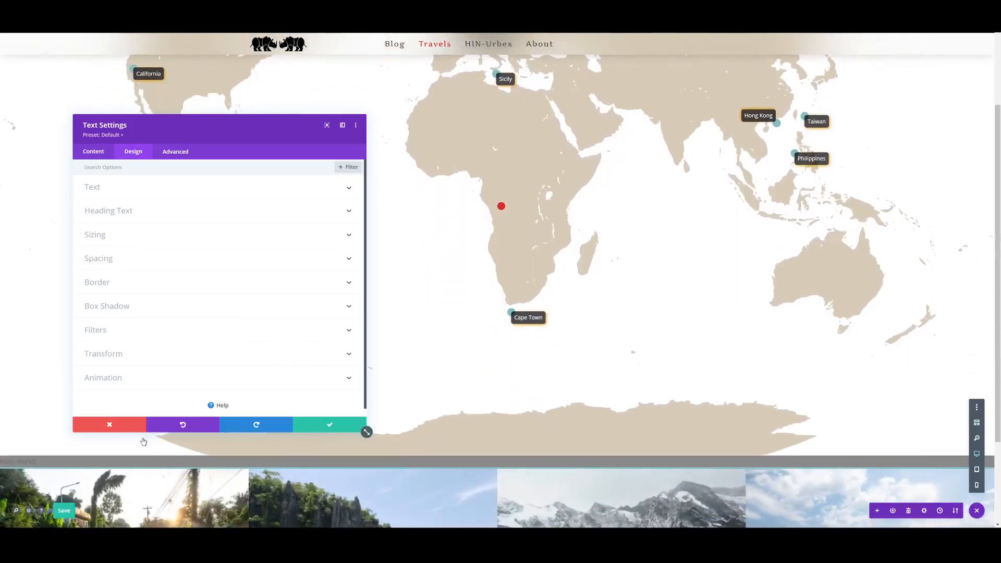
click(136, 190)
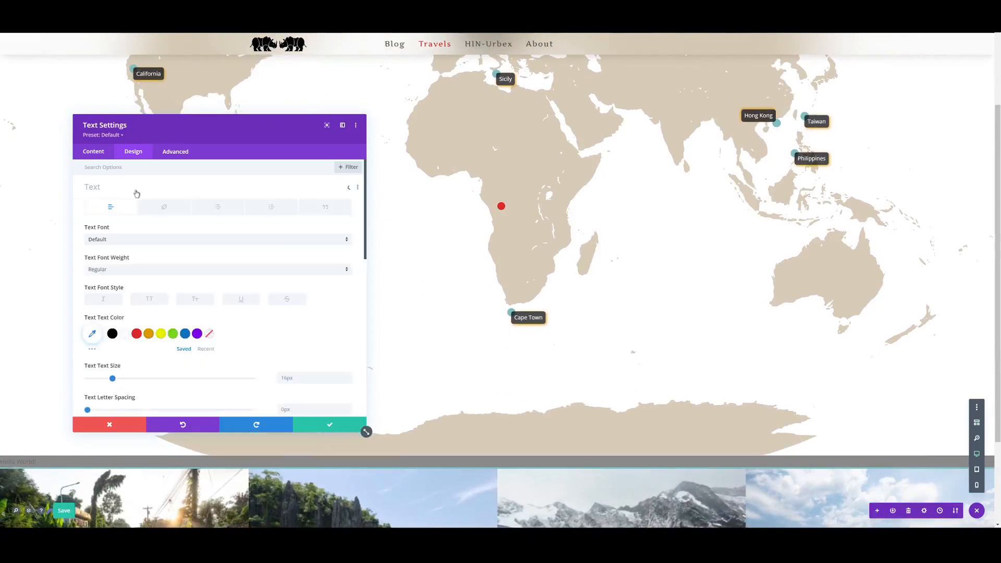
scroll(246, 340, down, 4)
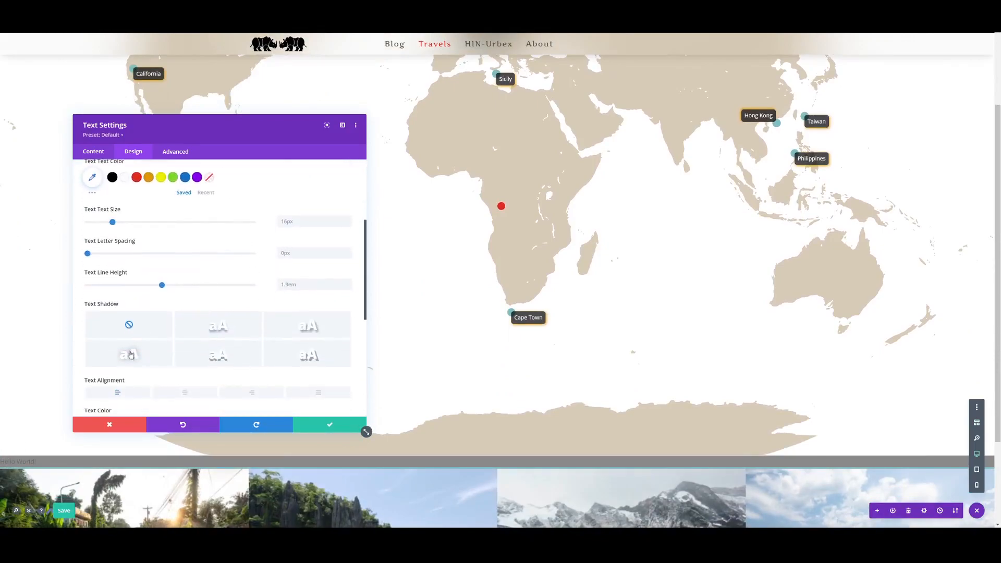
click(125, 345)
click(128, 352)
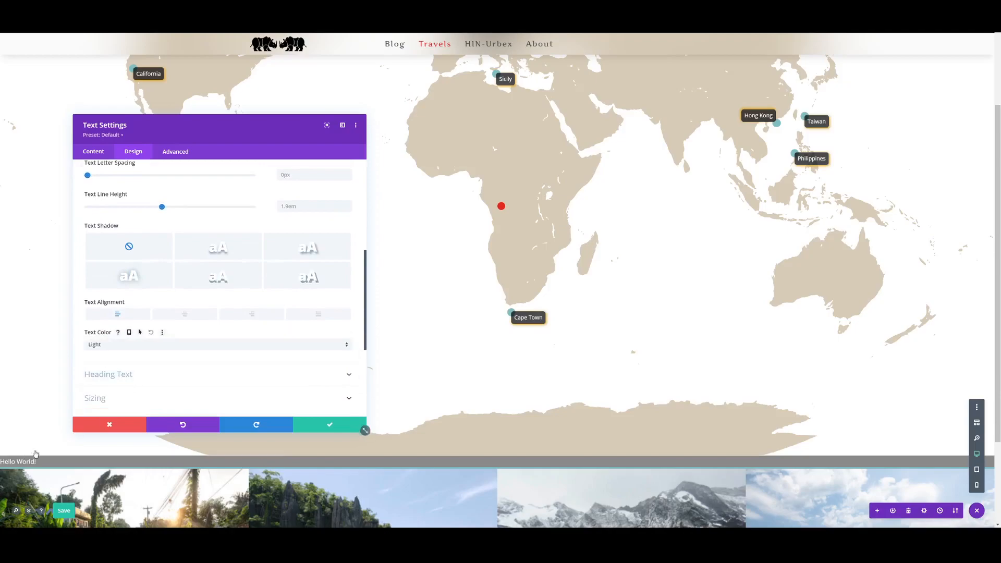
- Set the Hello World module's padding to 3px top and bottom and 8px left and right, with each pair linked
scroll(152, 325, down, 1)
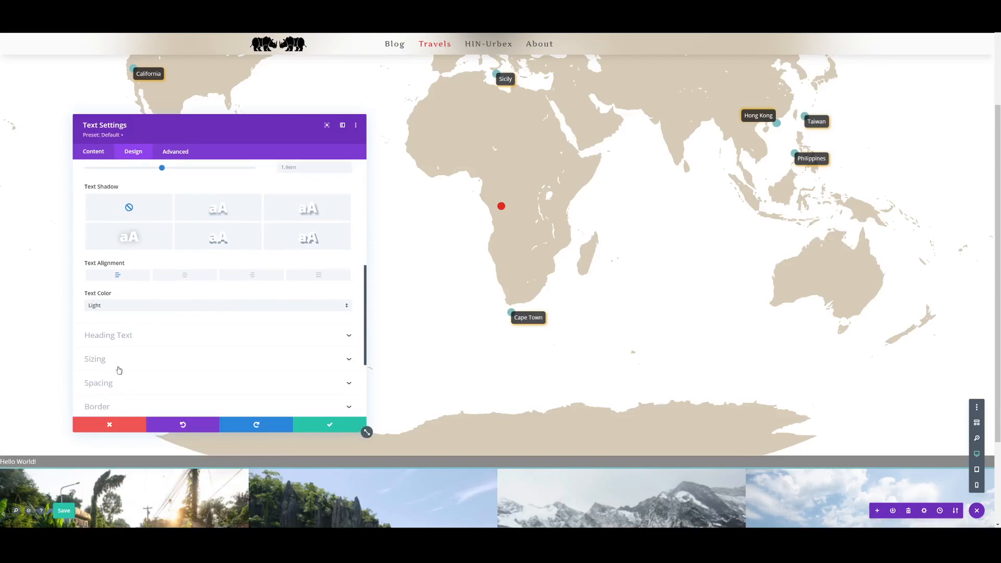
click(121, 383)
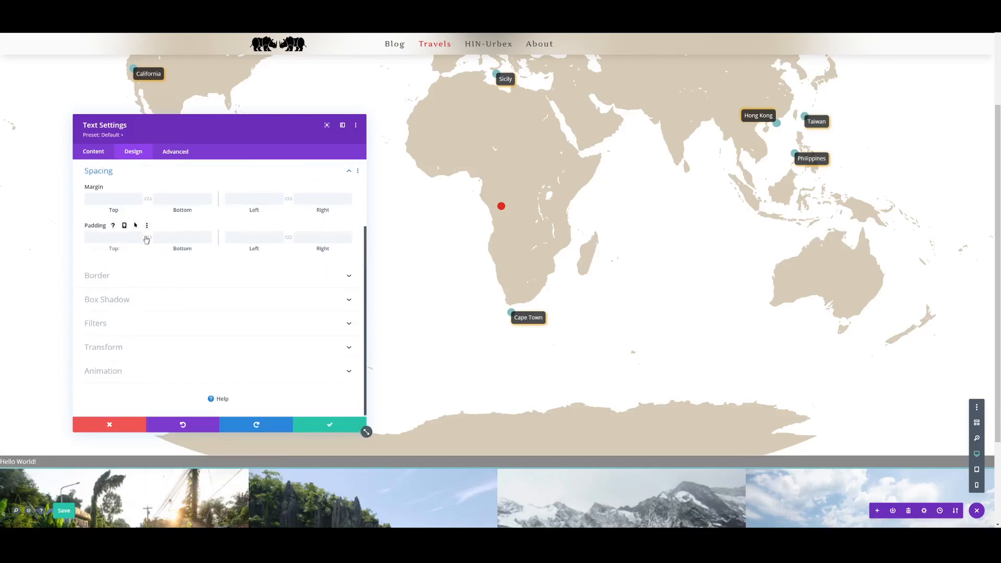
click(288, 240)
key(Tab)
key(Tab)
key(Tab)
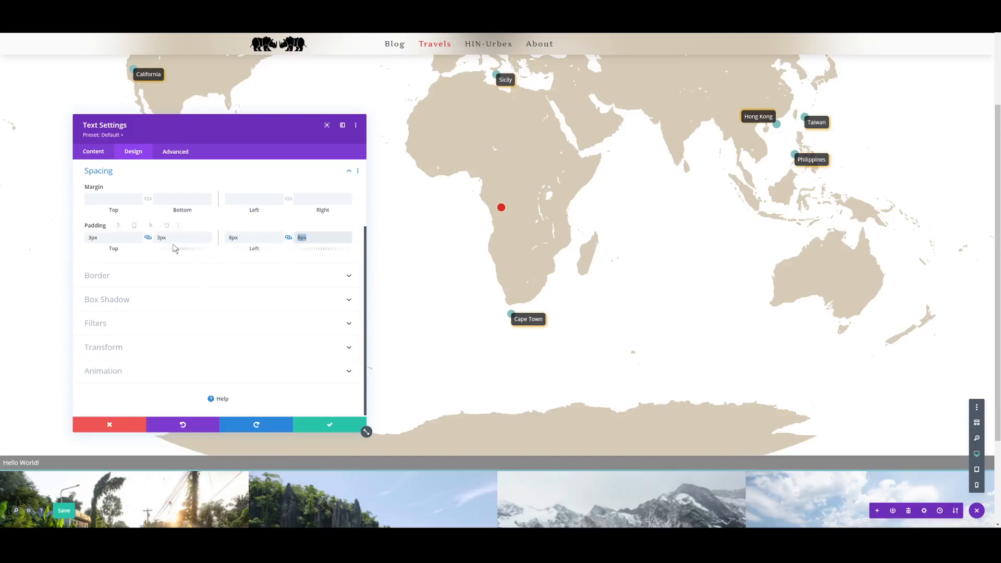
- Set the Hello World module's width and max width to 150px each
scroll(127, 250, up, 3)
click(123, 241)
click(291, 200)
text(150px)
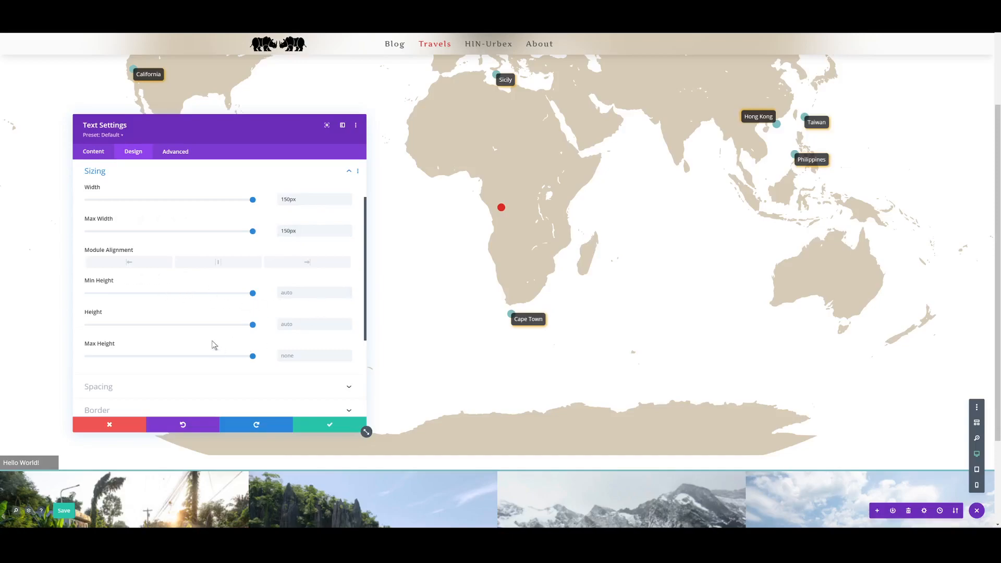
- Try center module alignment on the Hello World module, and switch it back off
scroll(168, 308, down, 3)
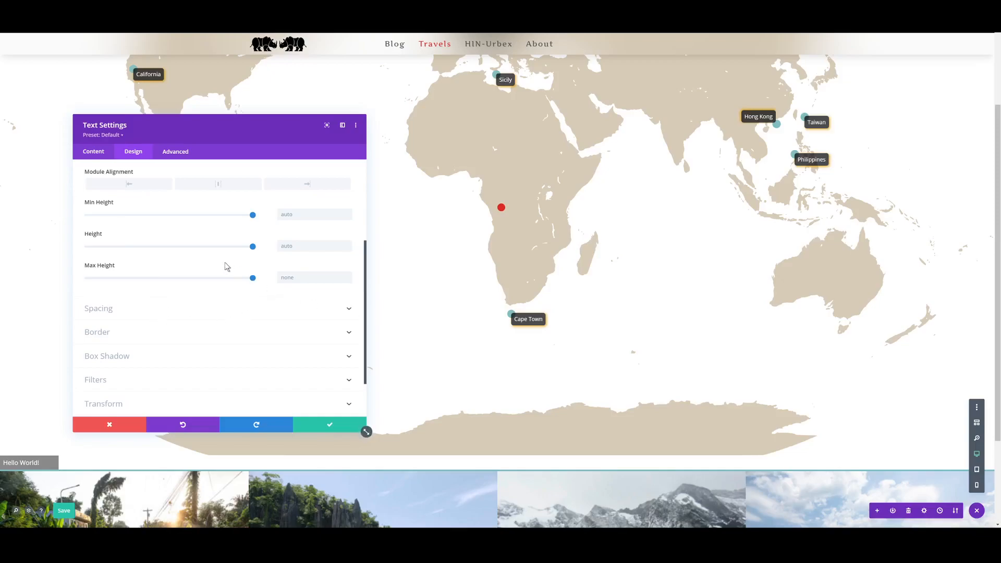
scroll(226, 264, up, 3)
click(202, 265)
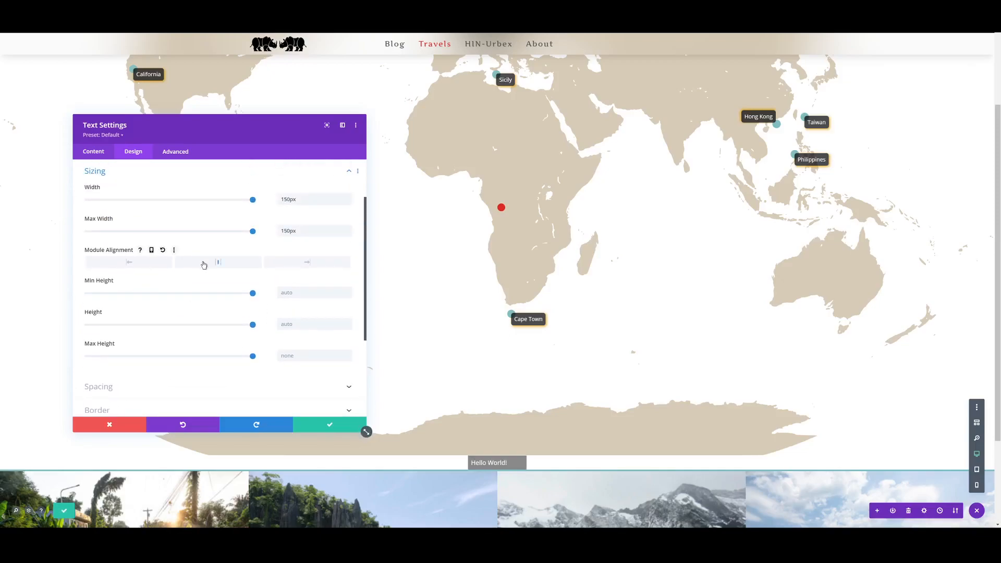
click(204, 264)
- Set the Hello World module's text alignment to center
scroll(113, 183, up, 1)
click(102, 157)
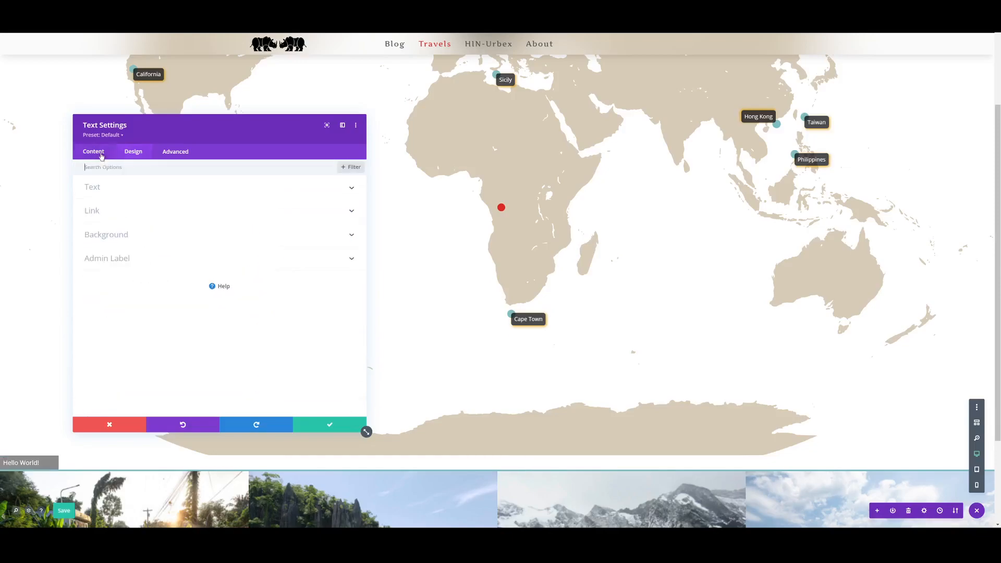
click(136, 156)
click(128, 187)
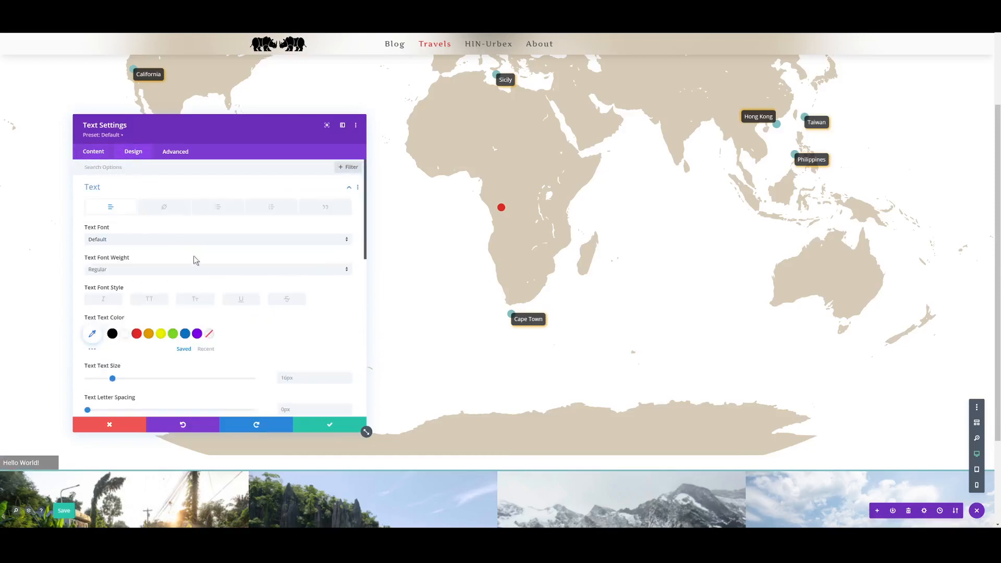
scroll(195, 260, down, 5)
click(169, 280)
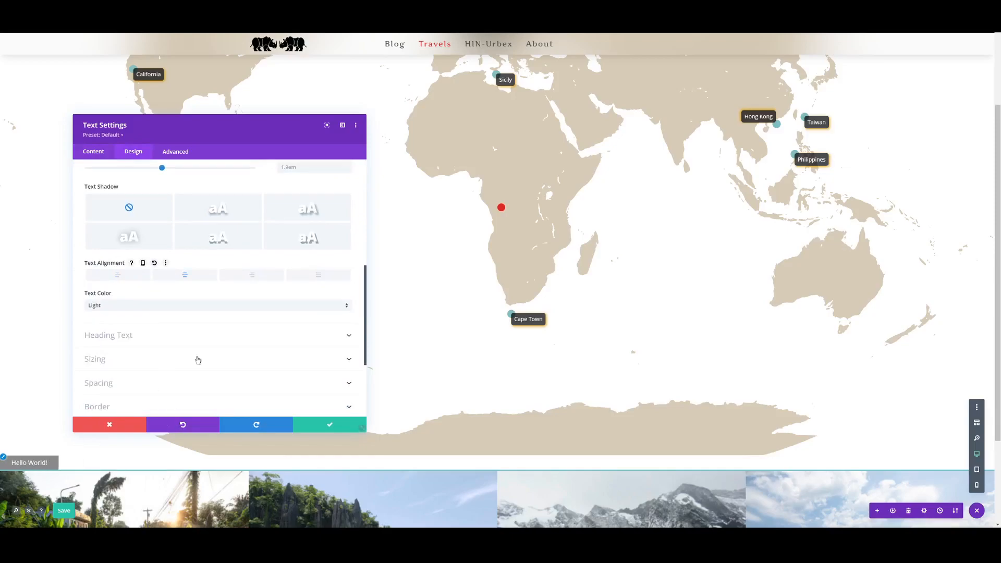
- Round all four corners of the Hello World module's border to 5px, keeping them linked
scroll(205, 297, up, 5)
scroll(172, 252, down, 3)
scroll(156, 256, down, 3)
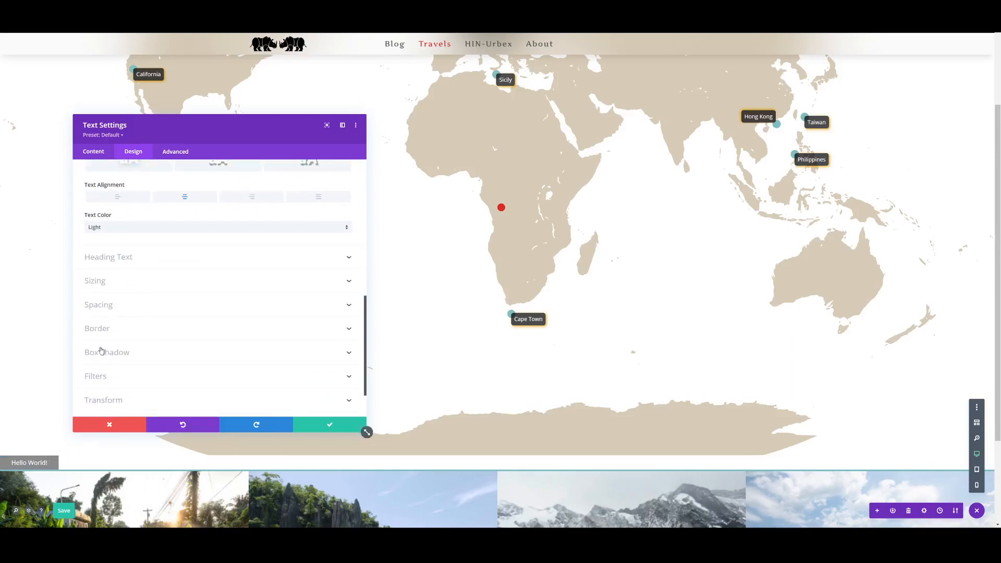
click(116, 327)
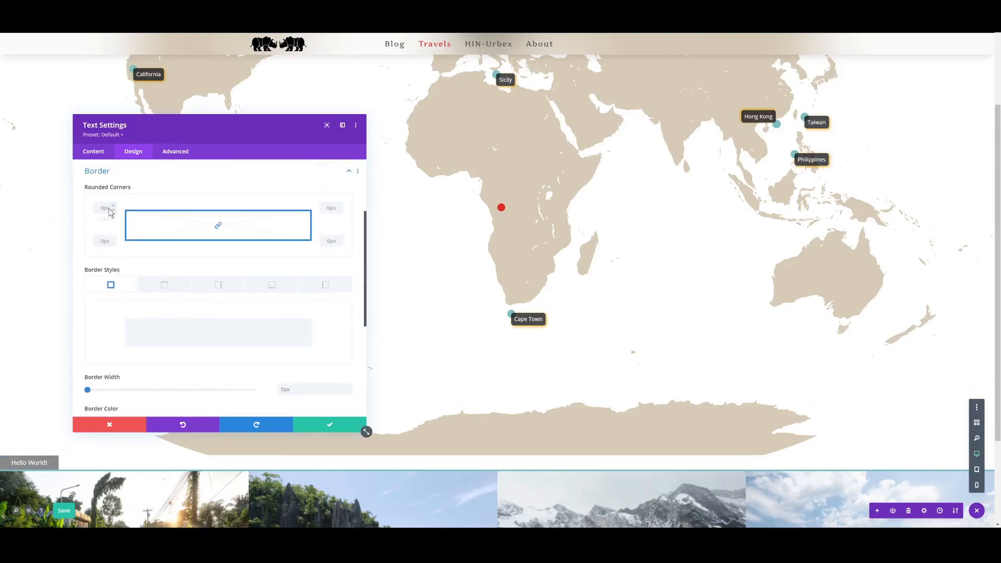
text(5)
key(Tab)
click(113, 210)
- Add the hard-edged box shadow offset down and to the right to the Hello World module, with horizontal and vertical positions of 3px
scroll(181, 318, down, 3)
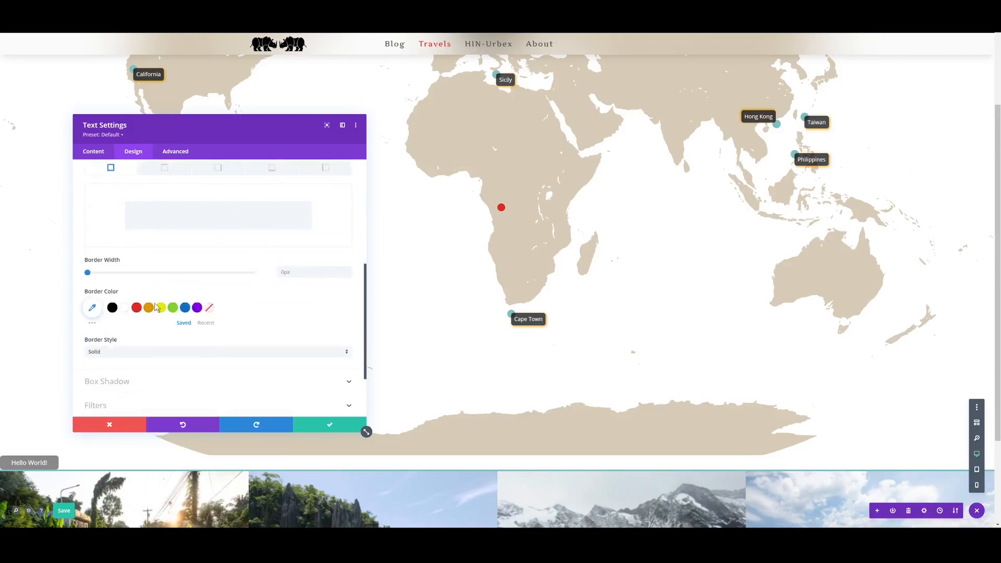
click(198, 342)
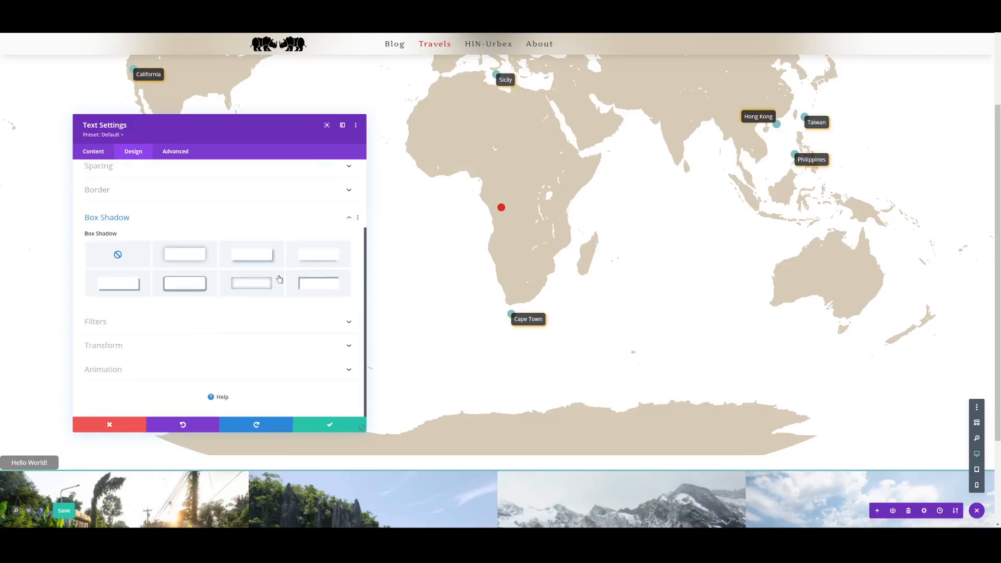
click(135, 285)
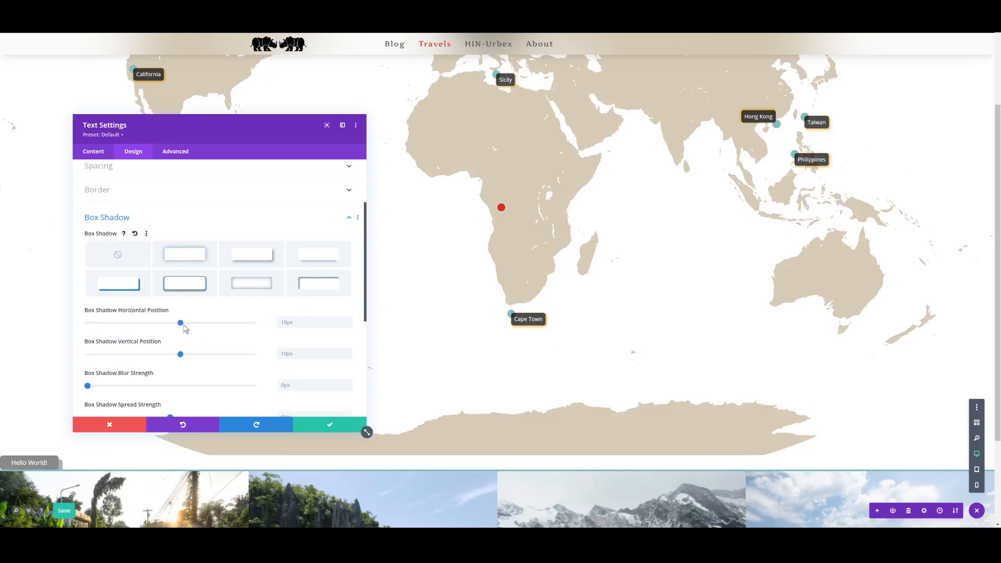
scroll(255, 288, down, 1)
click(300, 282)
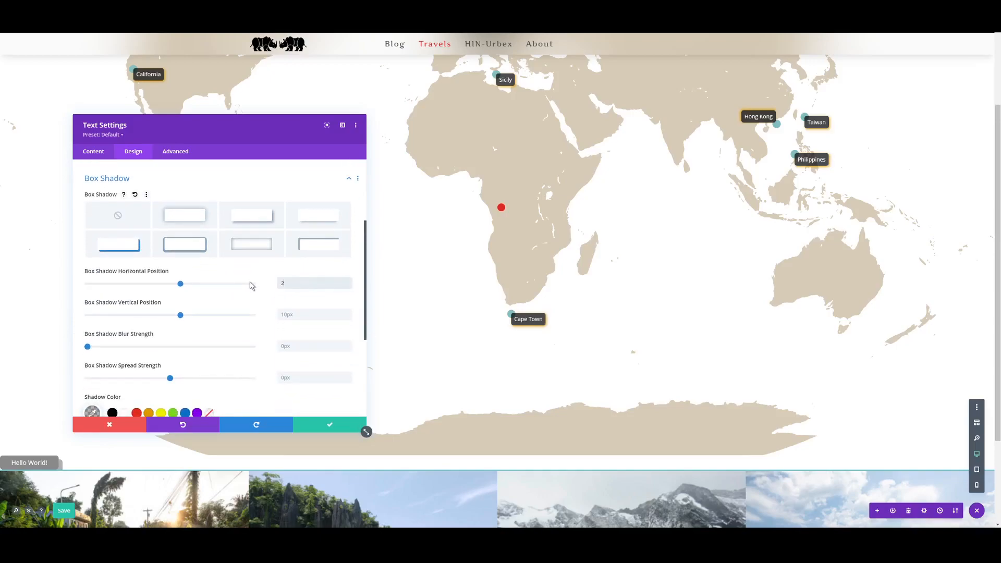
click(313, 314)
text(2)
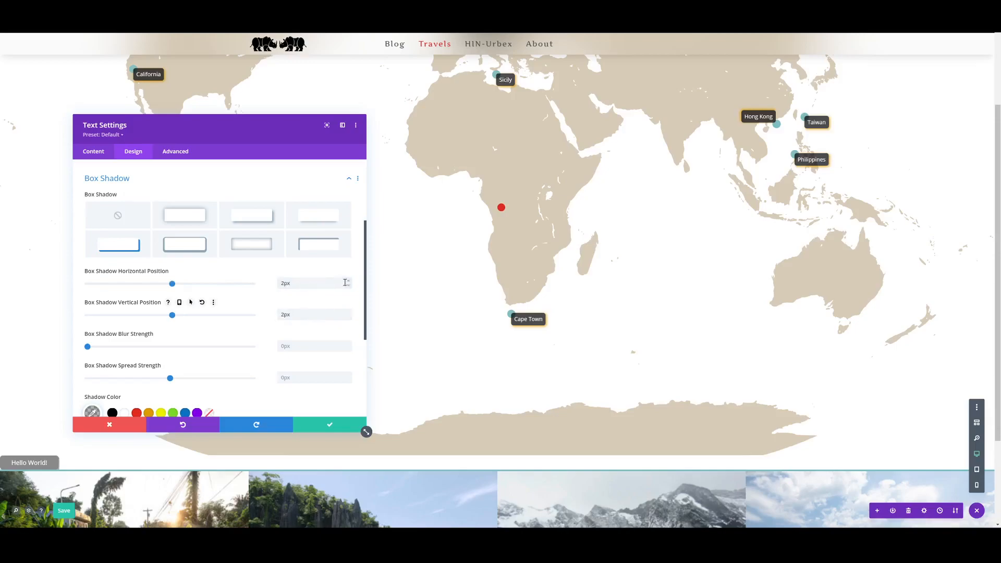
click(348, 311)
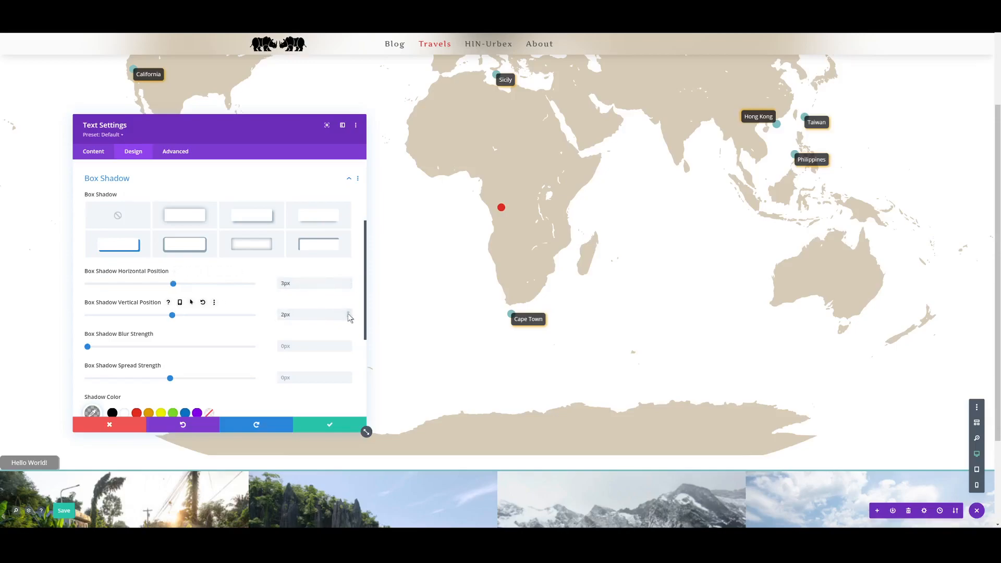
- Set the box shadow's blur strength to 7px and its color to orange
click(301, 345)
text(5)
click(348, 343)
scroll(277, 339, down, 3)
click(161, 334)
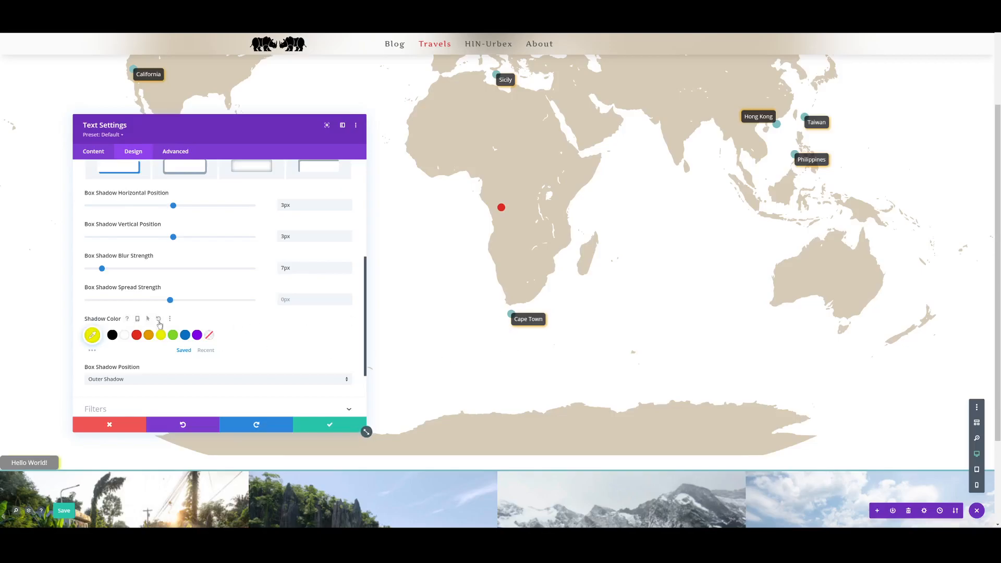
click(136, 335)
click(148, 335)
scroll(206, 350, down, 3)
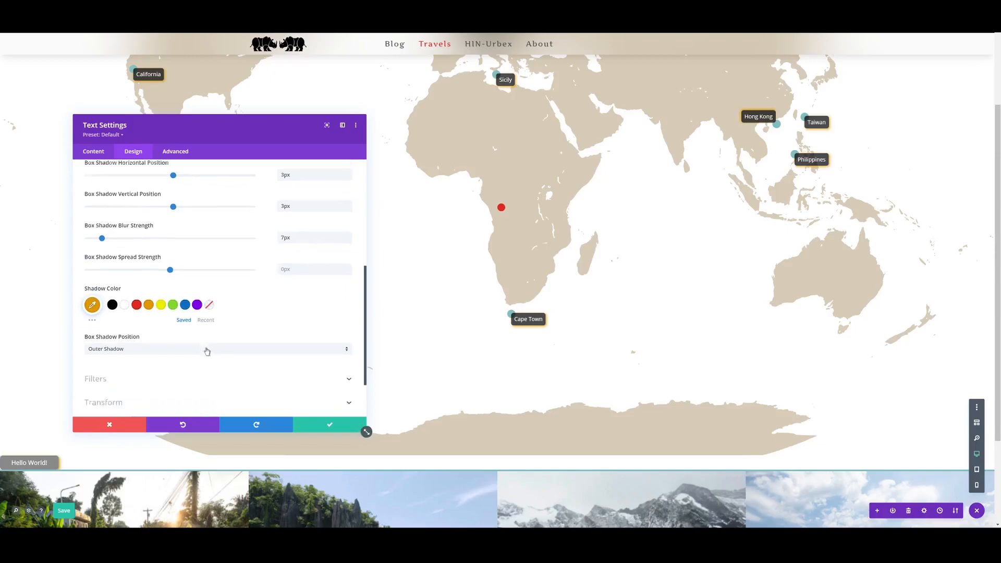
- Set the Hello World module's position to Absolute
click(174, 152)
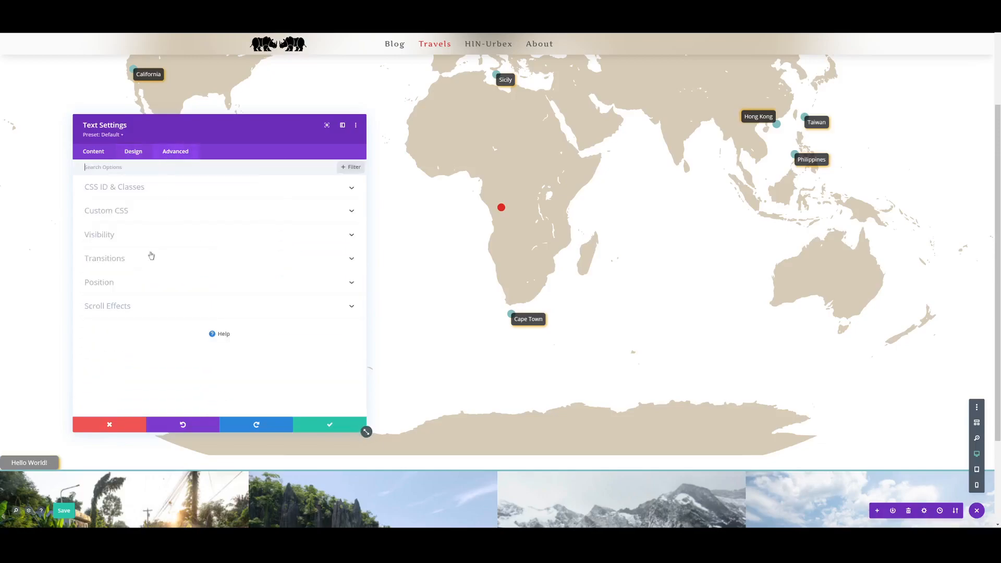
click(137, 282)
click(148, 310)
click(138, 340)
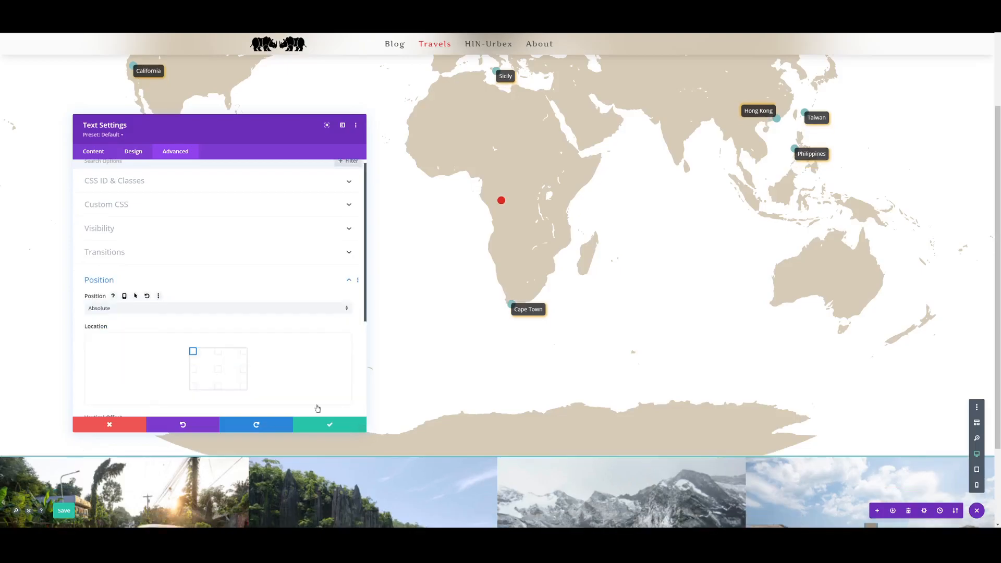
scroll(425, 368, up, 2)
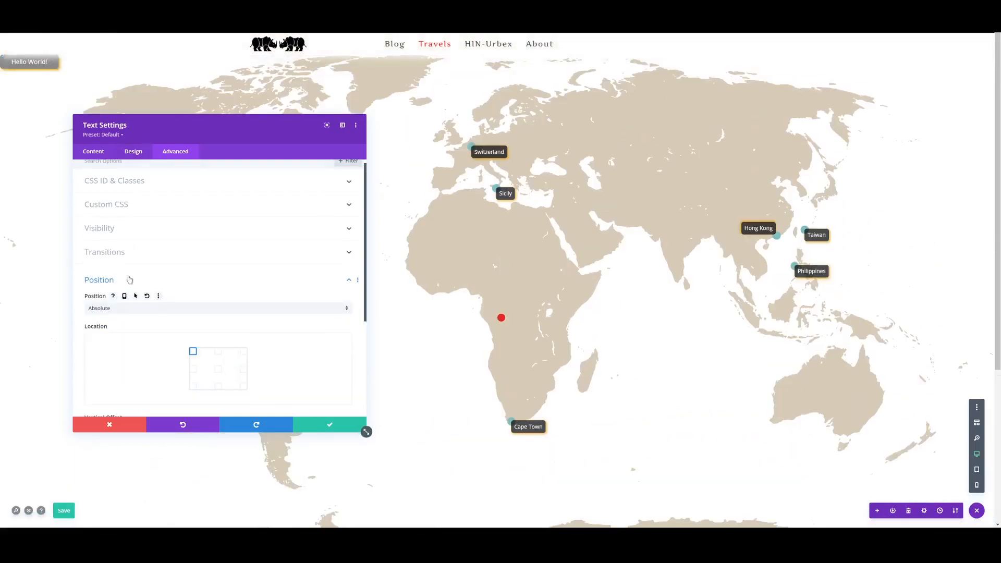
- Set the Hello World module's vertical and horizontal offsets to 50% each and its Z index to 1000
scroll(129, 279, down, 3)
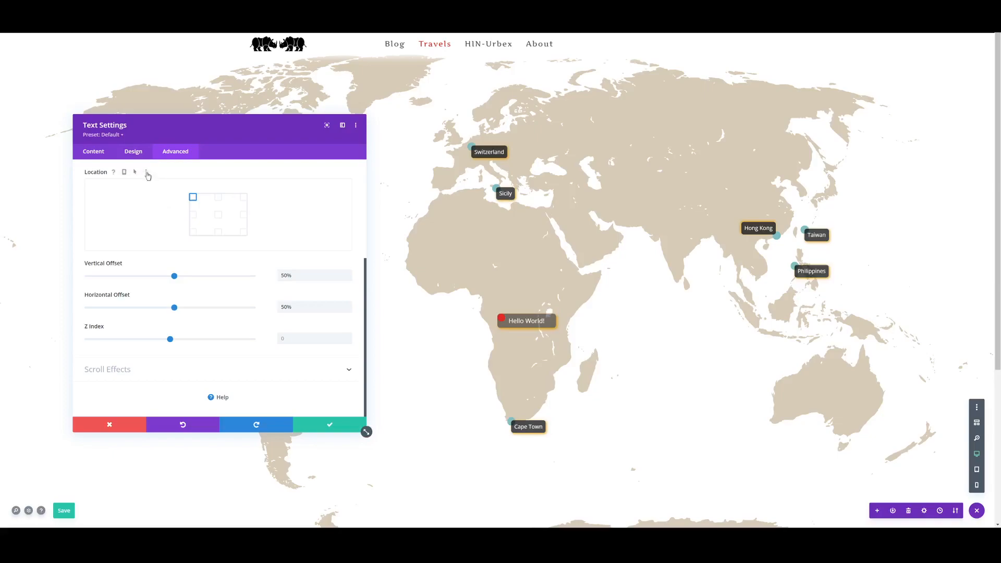
click(333, 336)
text(1)
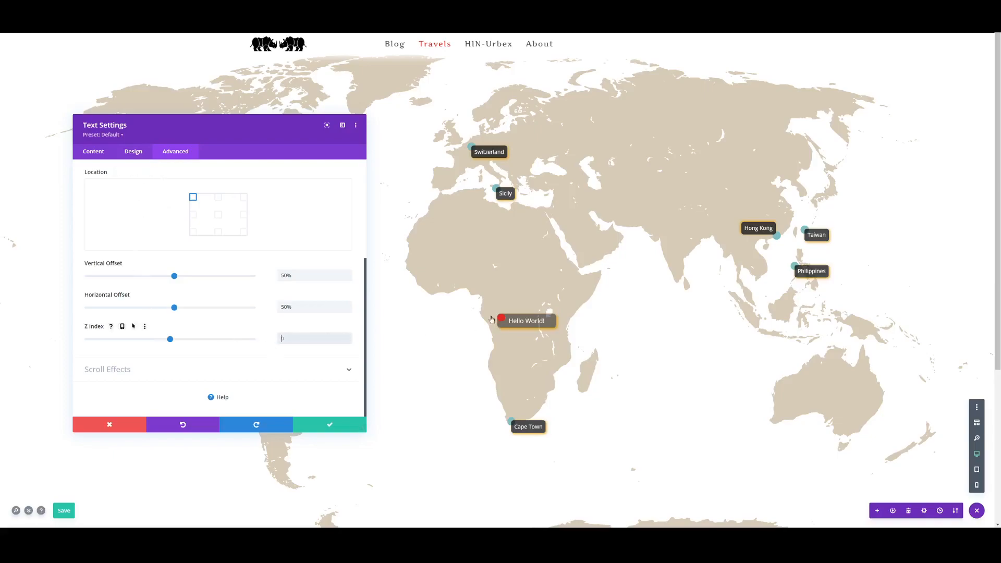
text(000)
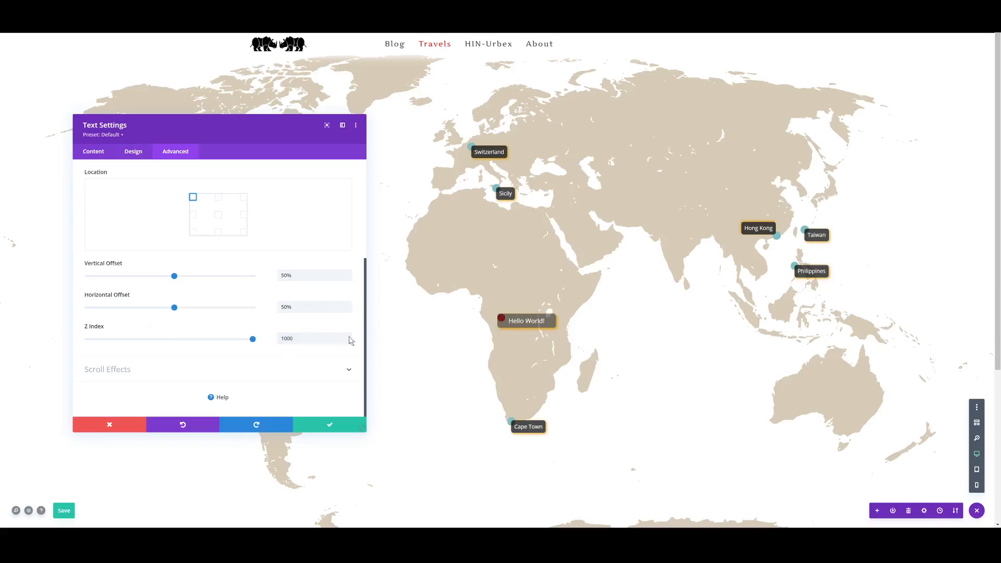
- Set the Hello World module's top and left margins to 8px each
click(133, 152)
click(127, 269)
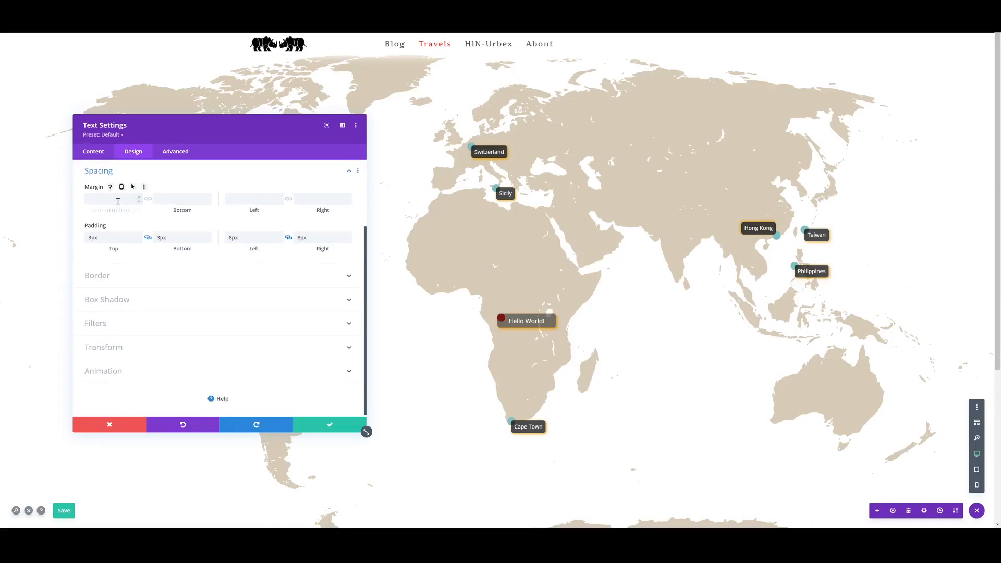
key(Tab)
click(139, 196)
click(139, 197)
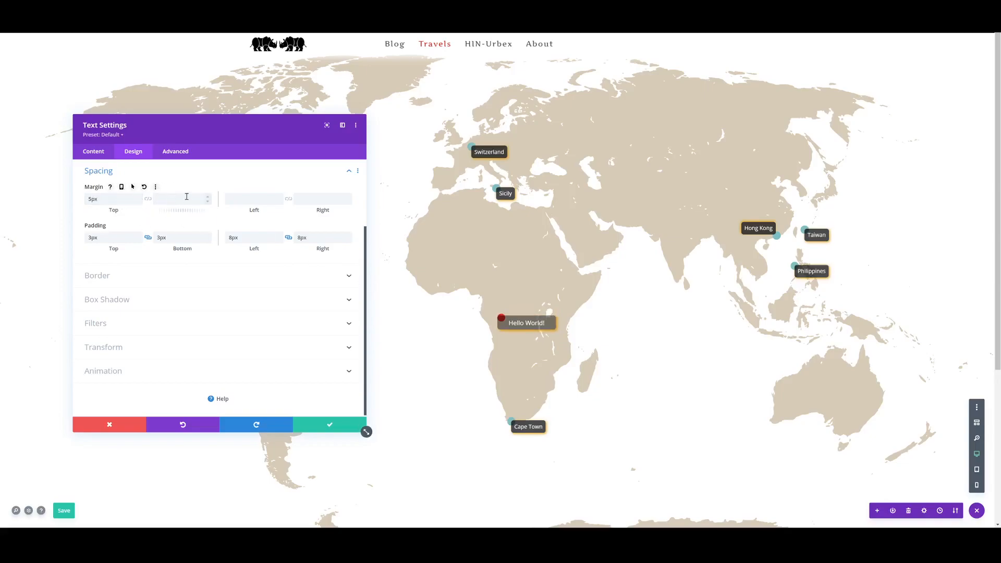
click(139, 196)
click(139, 197)
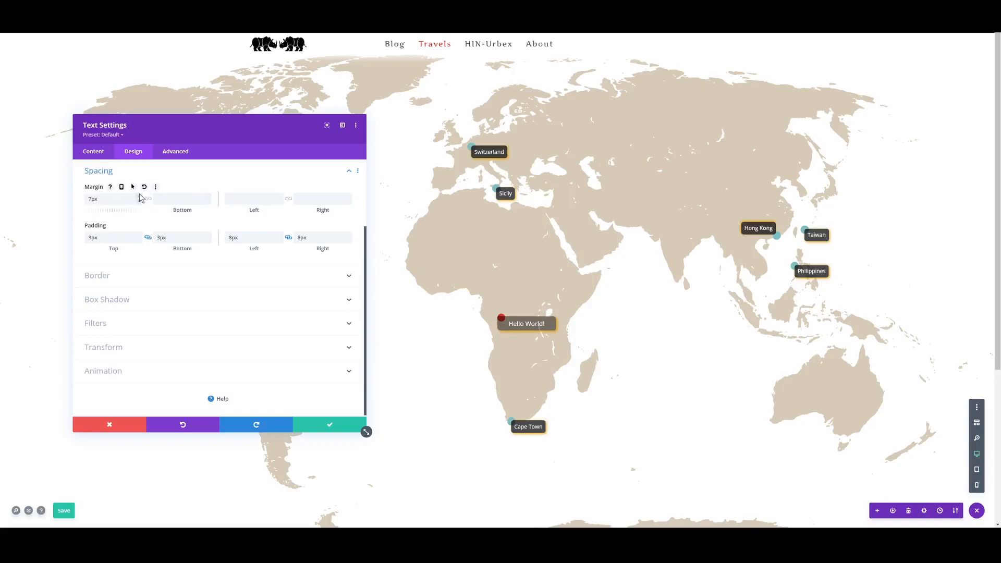
click(279, 197)
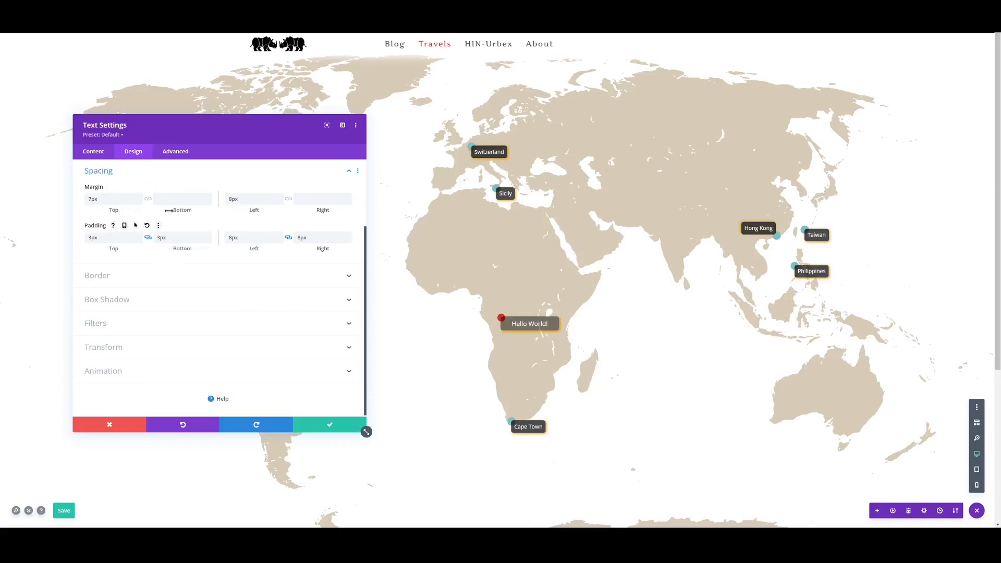
click(140, 197)
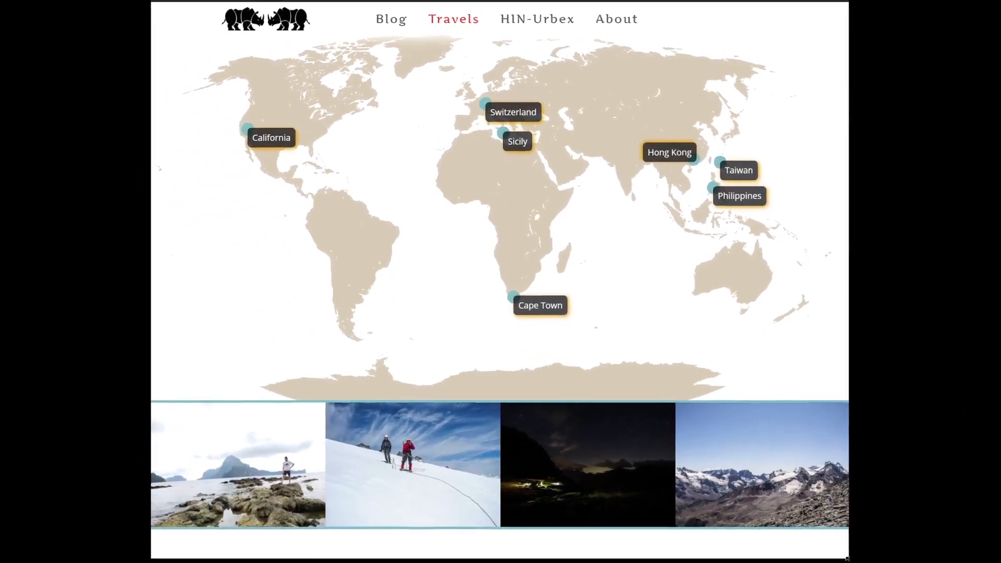
- Widen the browser window showing the finished map page to check how the labels follow the map
drag(846, 558, 970, 559)
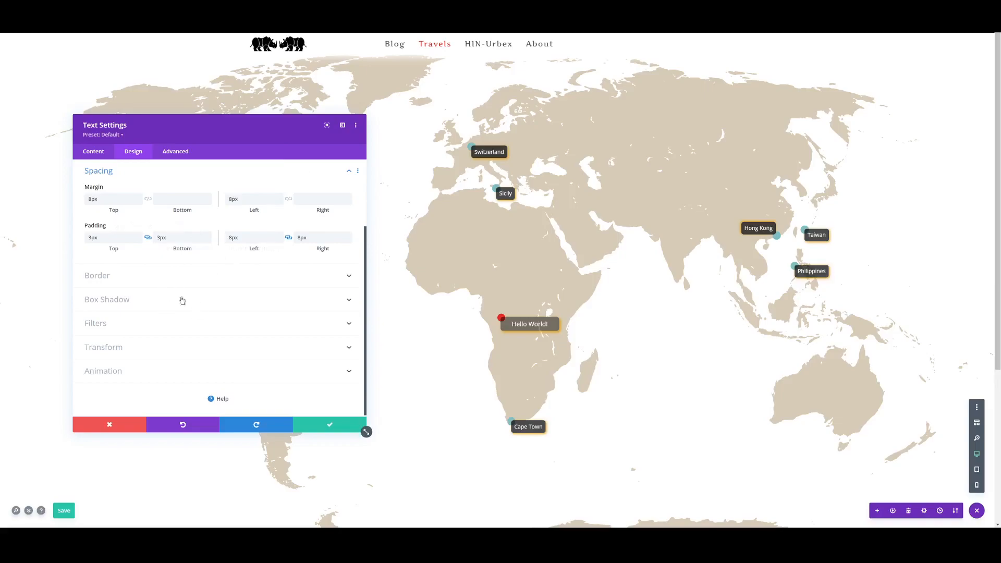
- Try the Fade, Slide and Fold animation styles on the Hello World module, and choose Bounce
click(218, 378)
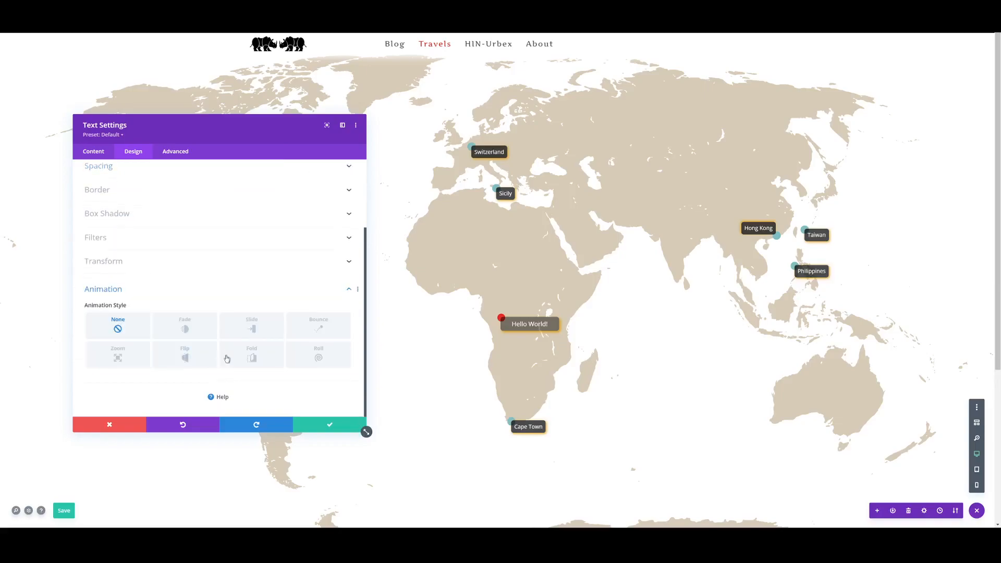
click(190, 328)
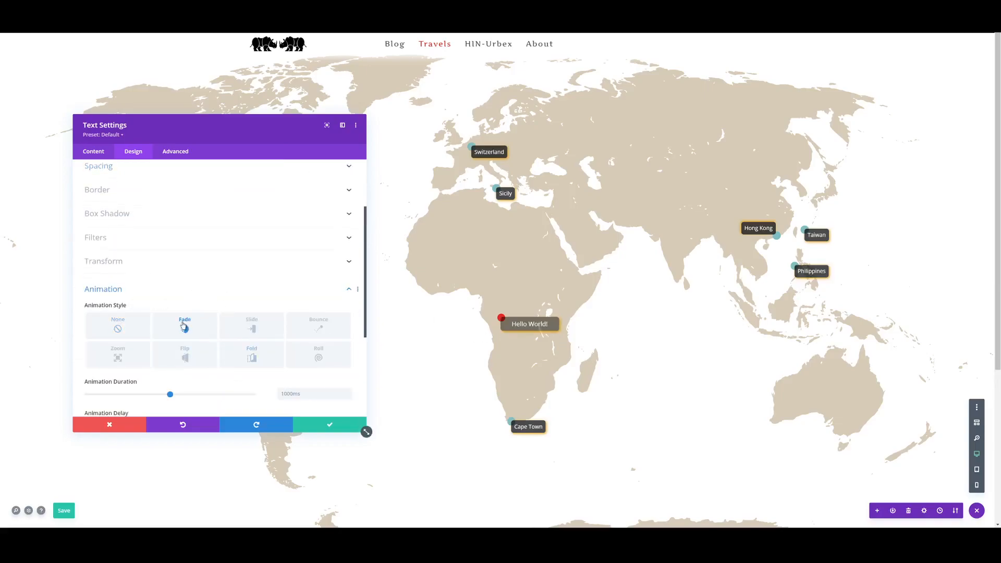
click(252, 326)
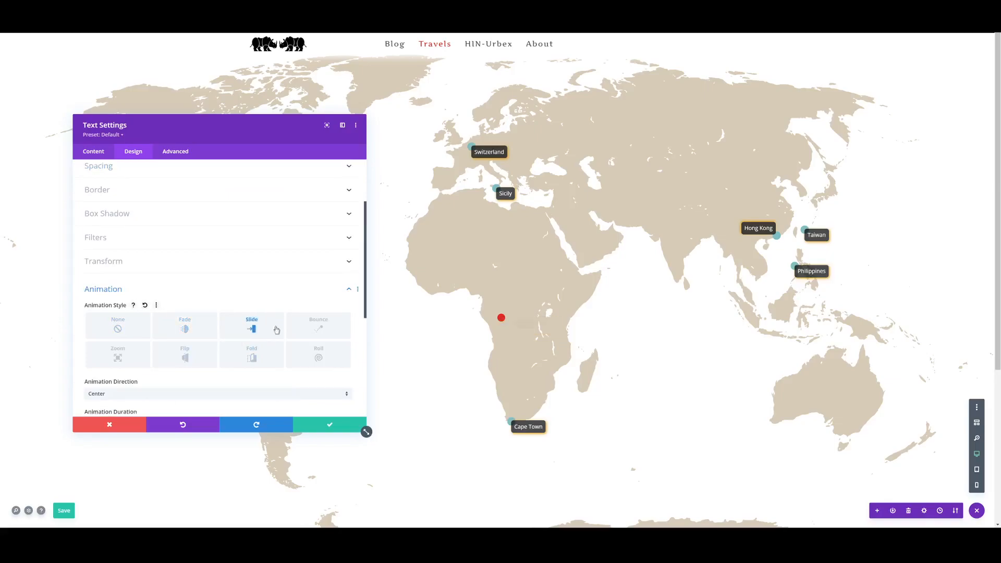
click(252, 356)
click(312, 324)
click(269, 325)
click(306, 329)
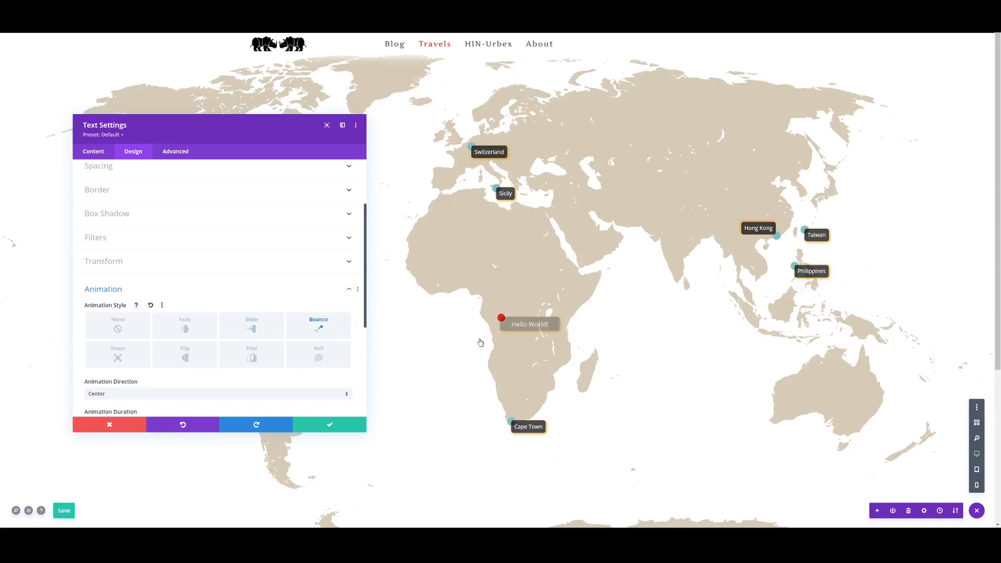
- Save the Hello World module's settings and the page
key(ctrl+s)
click(333, 425)
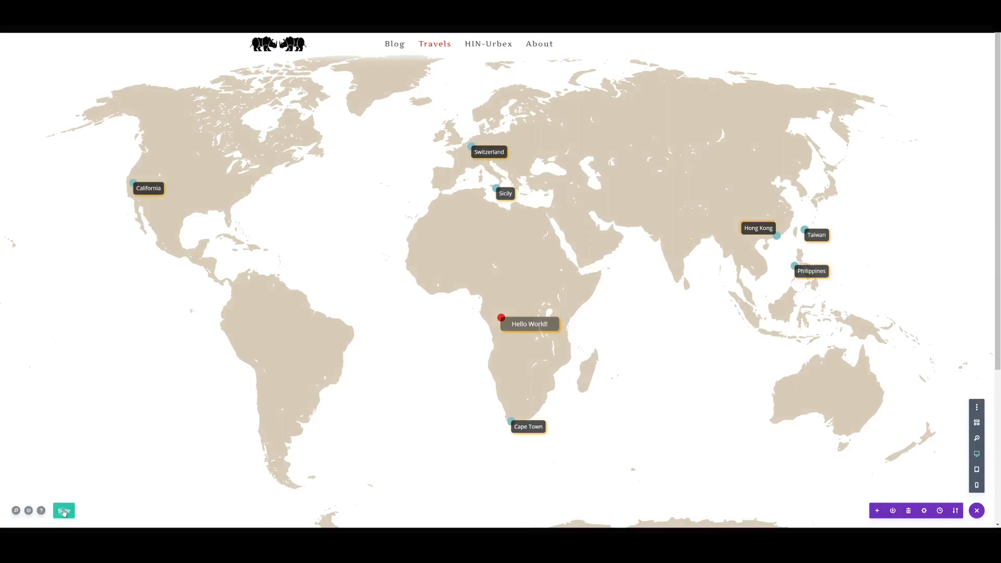
click(64, 511)
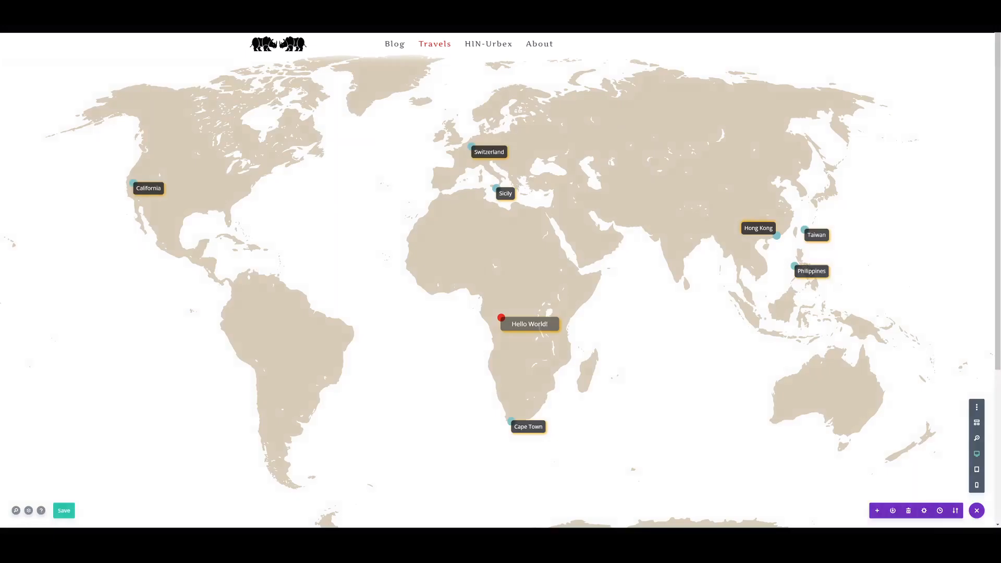
click(219, 20)
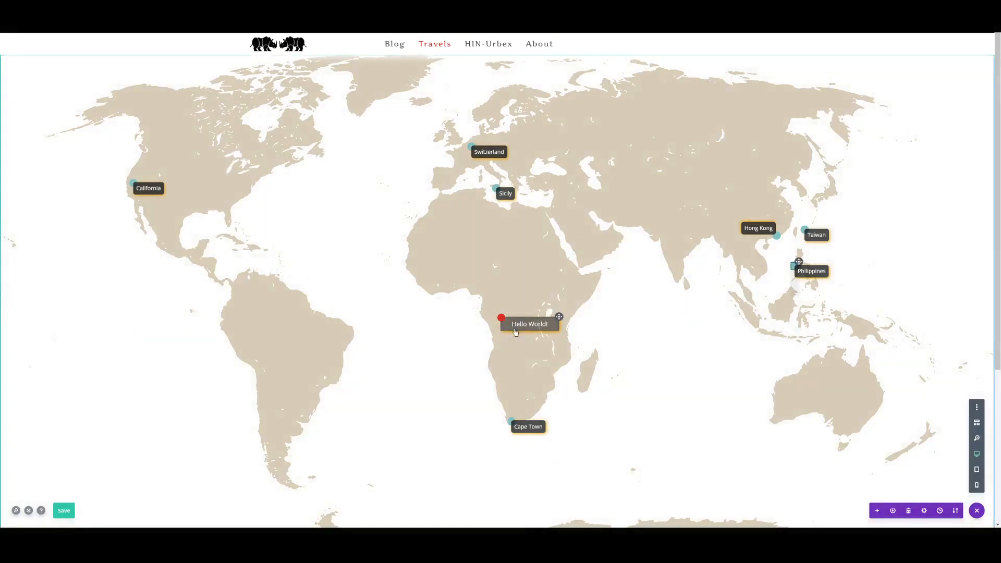
- Reopen the Hello World module's settings and give its background a yellow hover color, #edf000
mouse_move(514, 330)
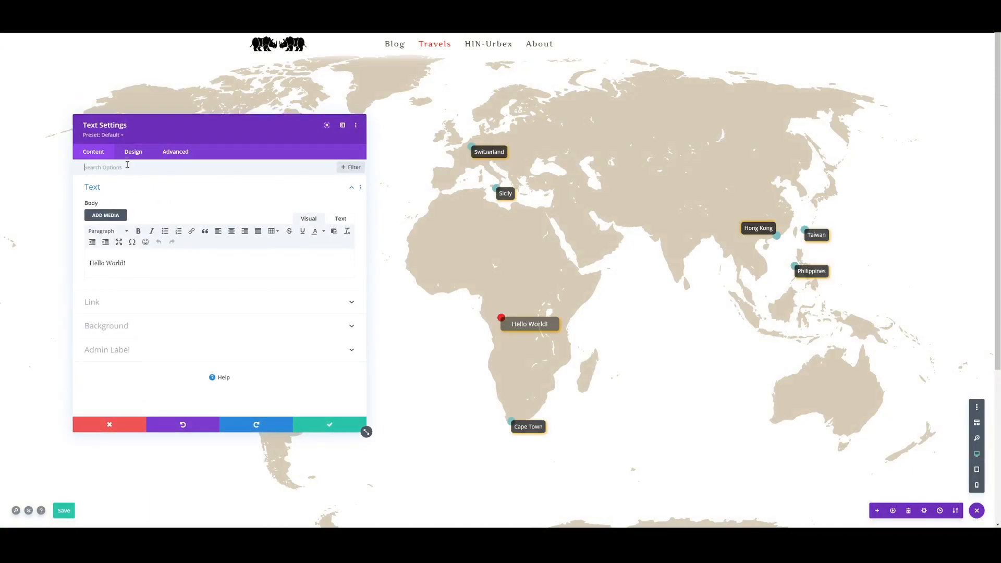
click(171, 327)
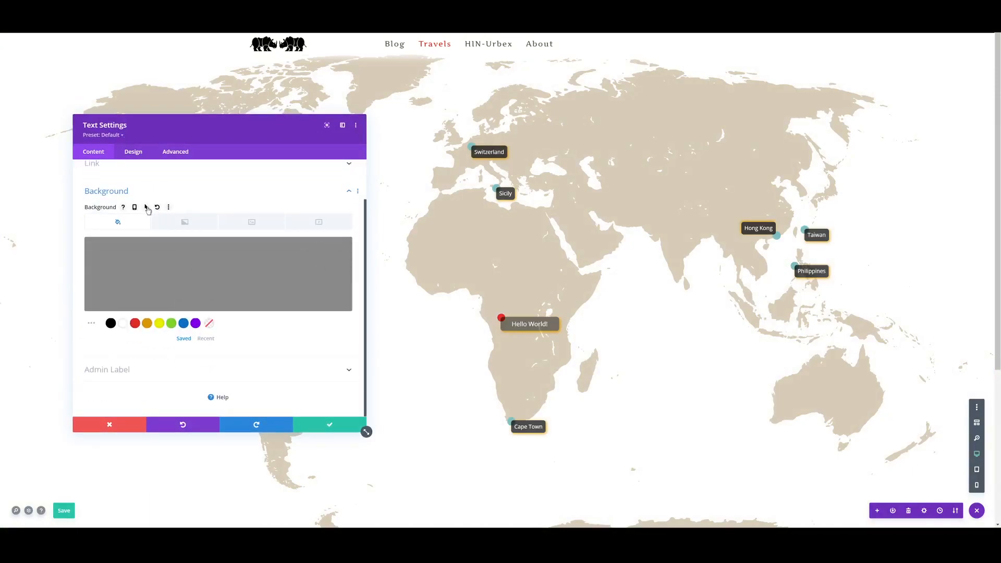
click(146, 207)
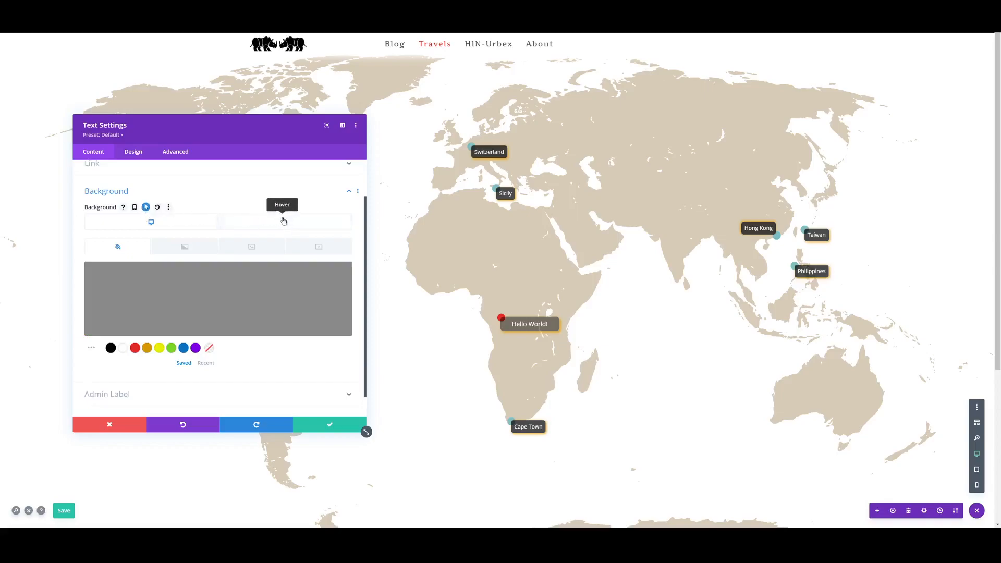
click(272, 225)
mouse_move(255, 286)
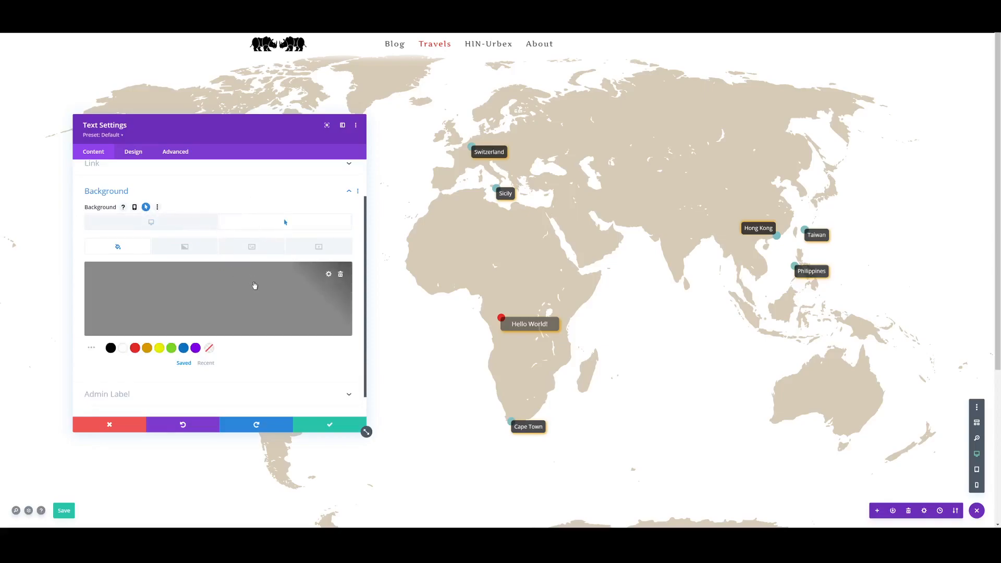
click(147, 349)
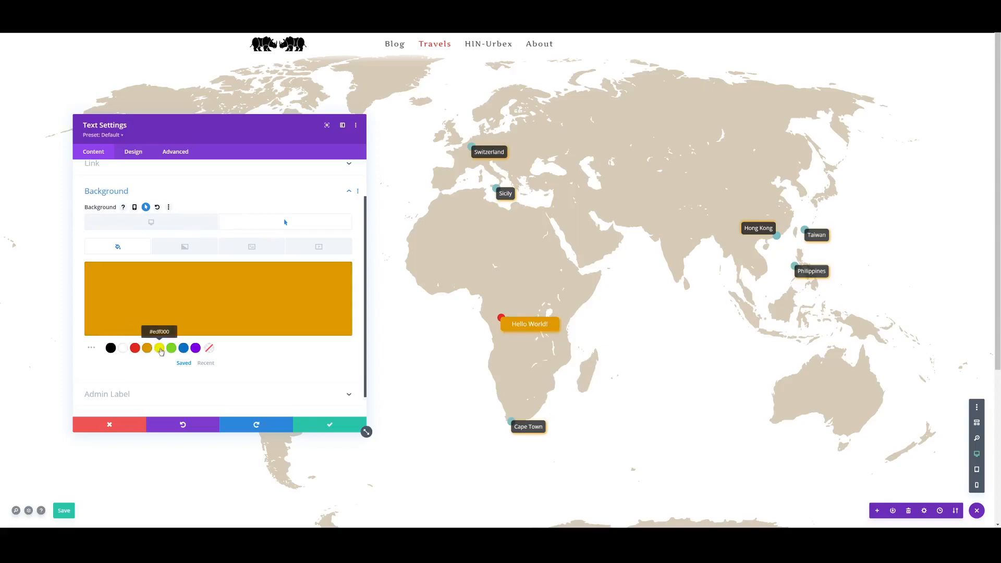
click(159, 348)
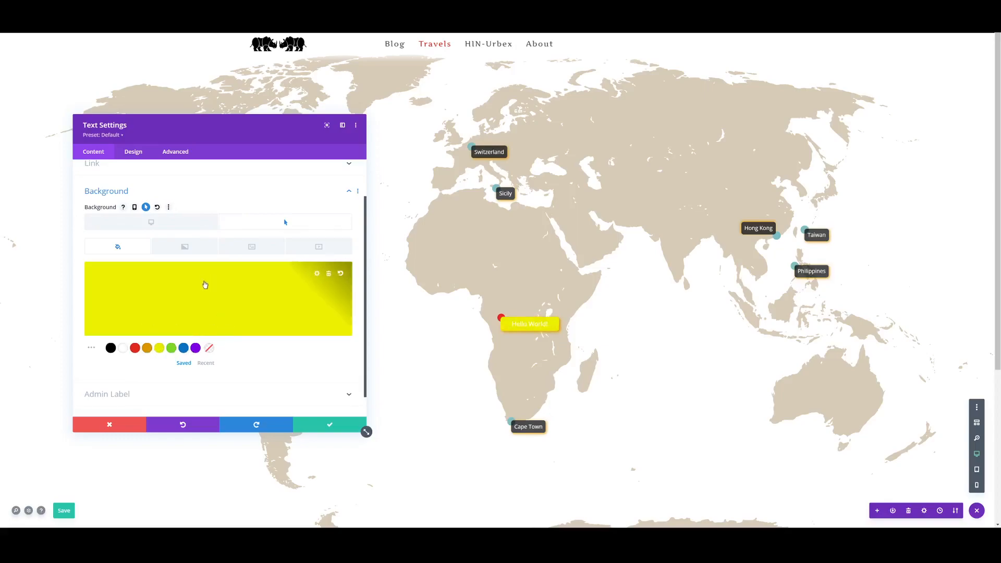
- Change the Hello World module's hover background color to green and give its text a black hover color
click(171, 348)
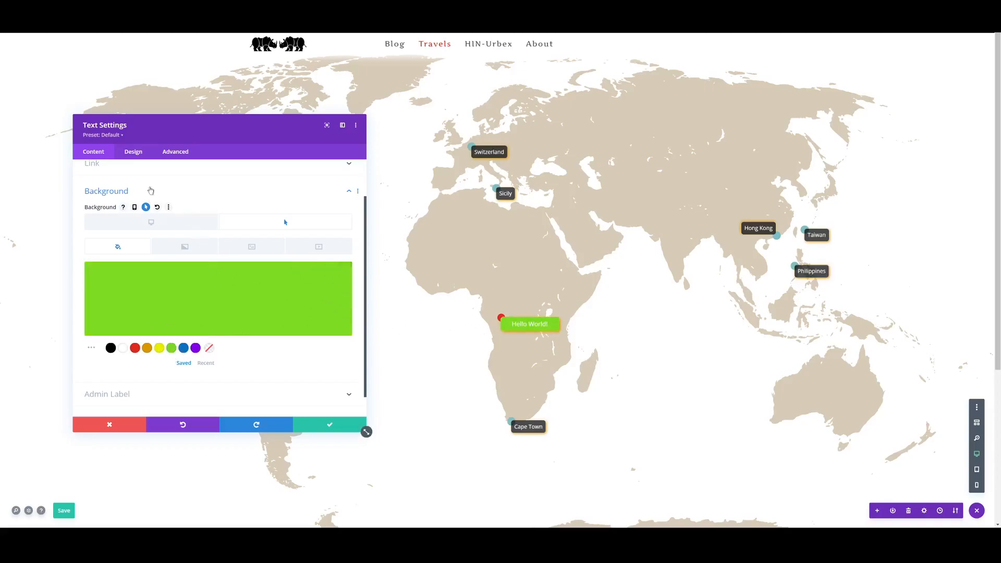
click(133, 152)
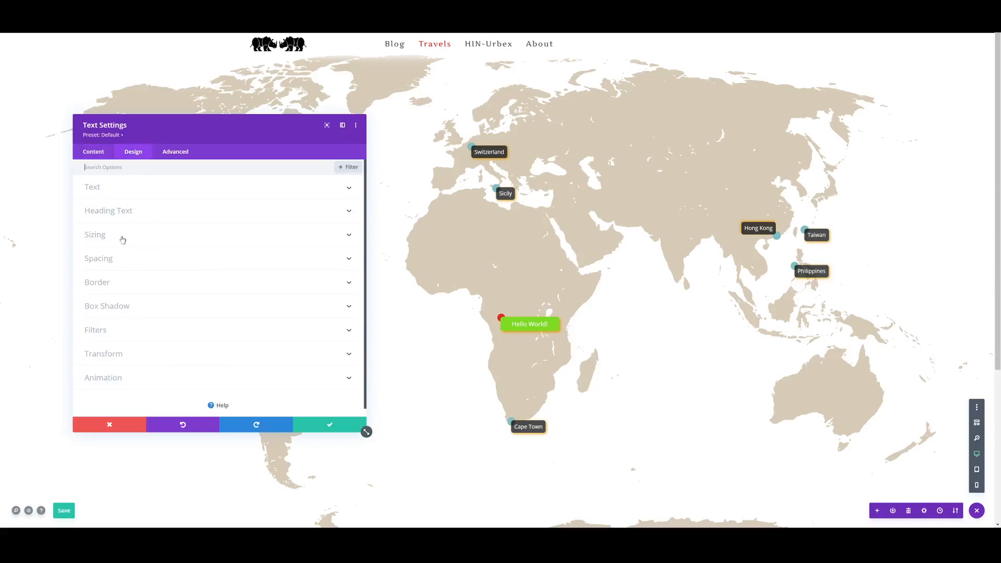
click(110, 190)
scroll(165, 298, down, 1)
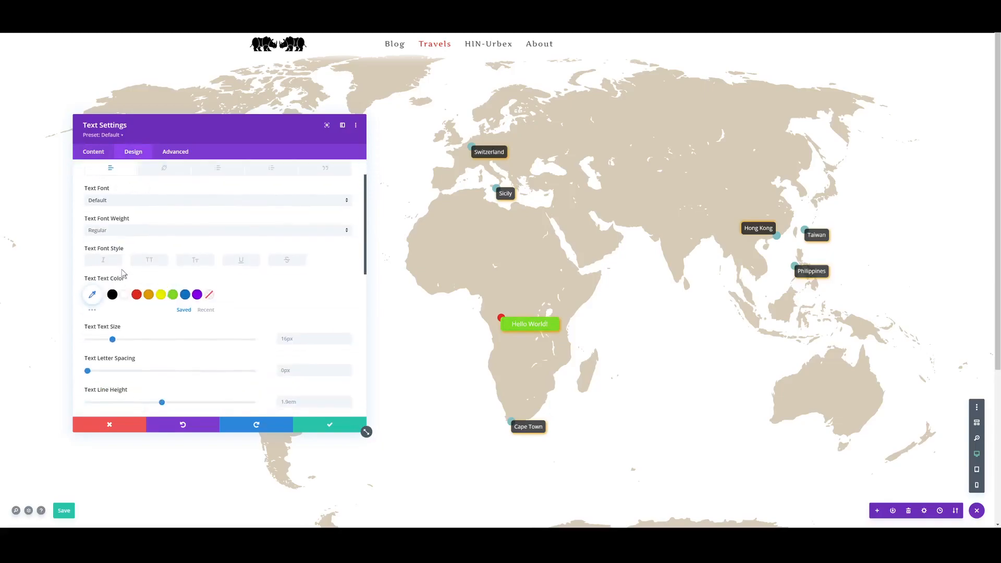
click(154, 279)
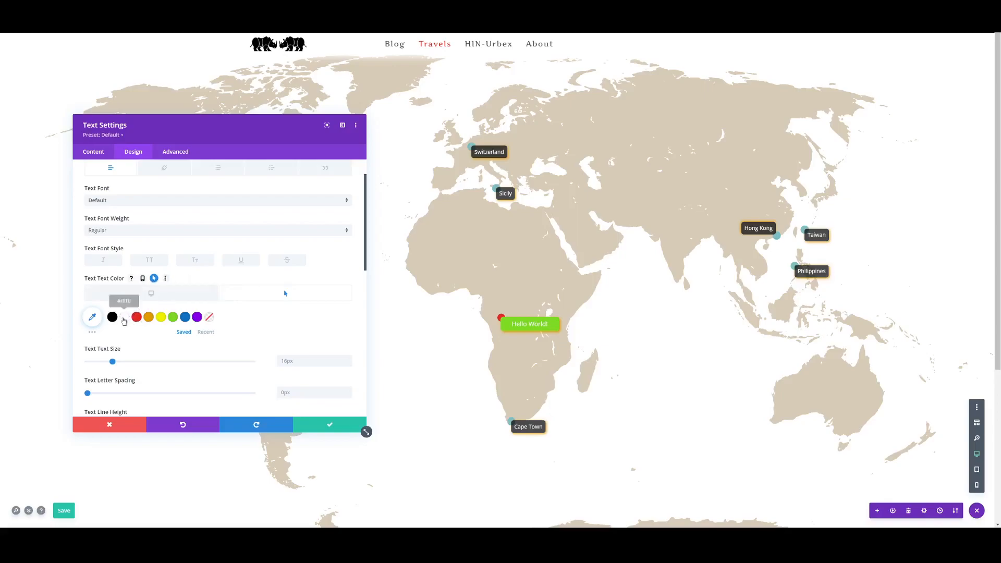
click(112, 317)
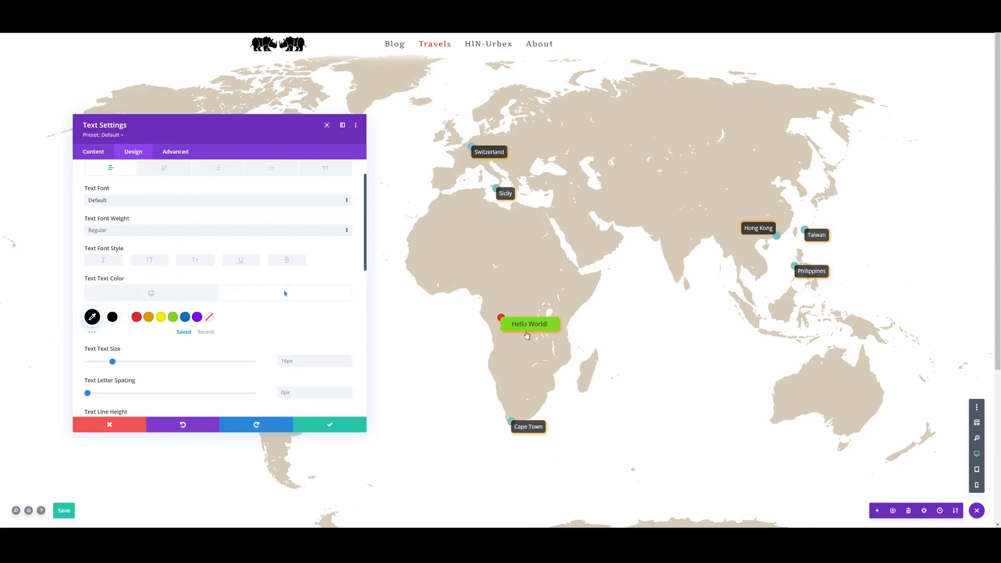
- Give the module's box shadow a red hover color, #e02b20, and save the module's settings and the page
scroll(231, 312, down, 3)
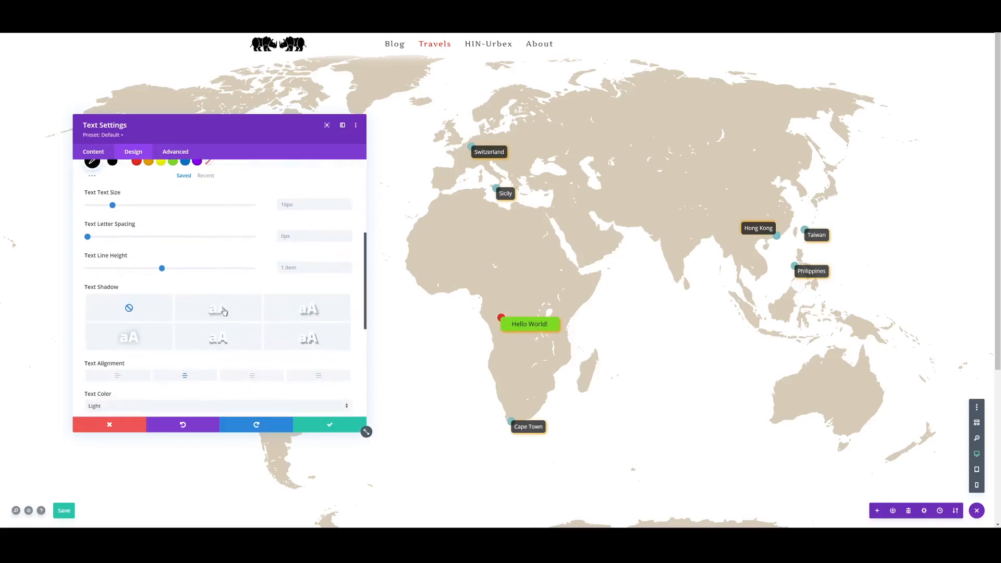
scroll(214, 303, down, 3)
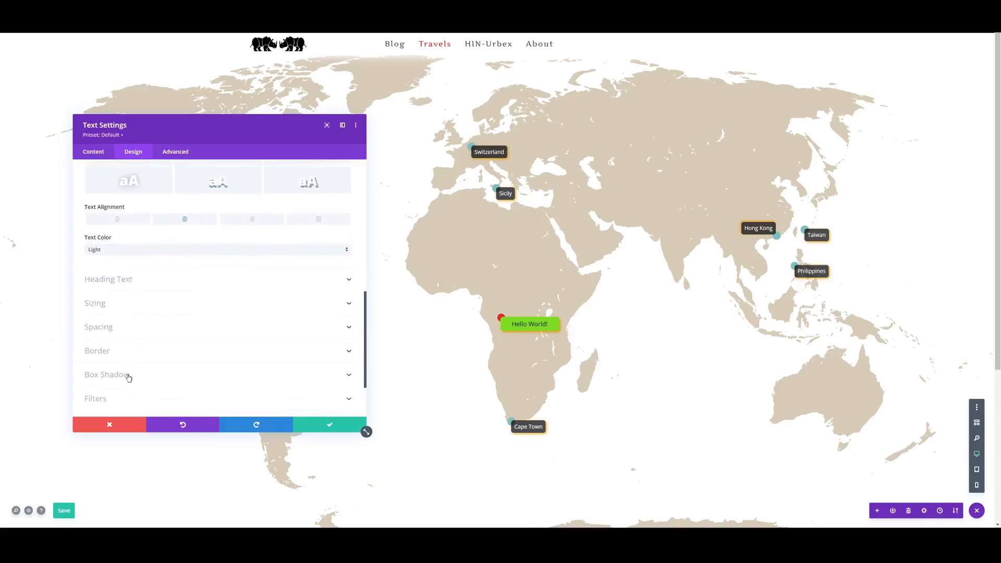
click(125, 361)
scroll(181, 288, down, 5)
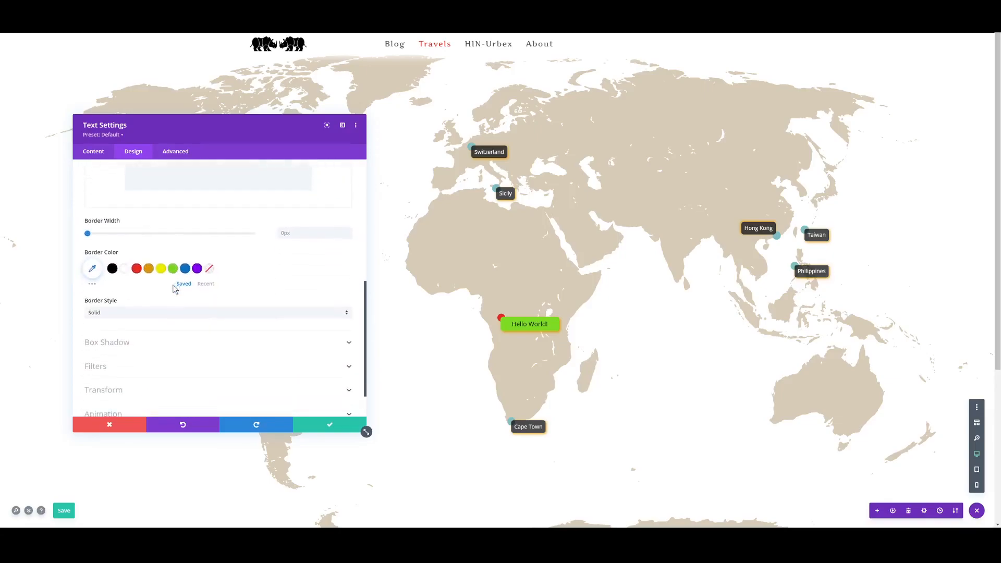
click(134, 312)
scroll(134, 312, down, 5)
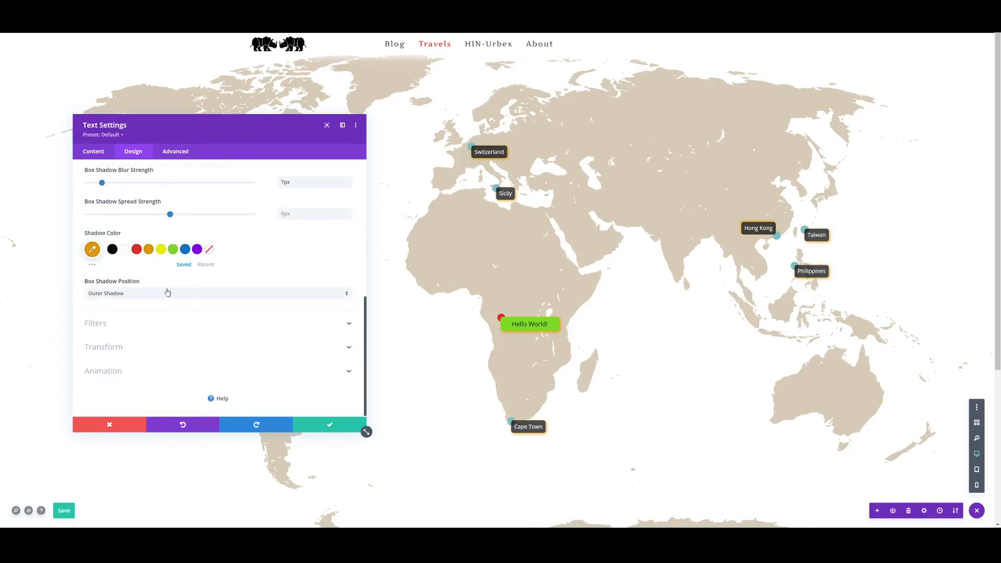
scroll(115, 280, up, 1)
click(150, 272)
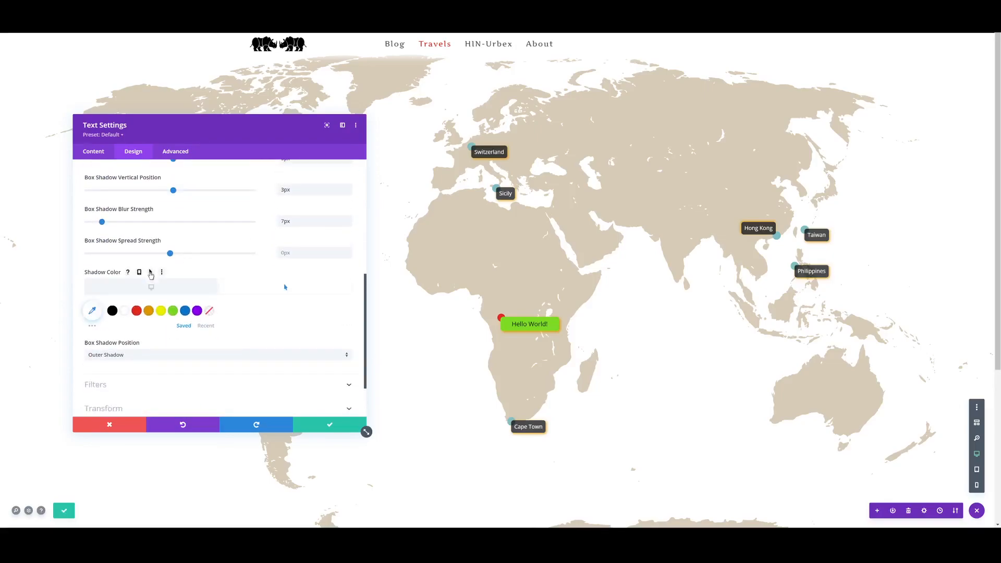
click(136, 311)
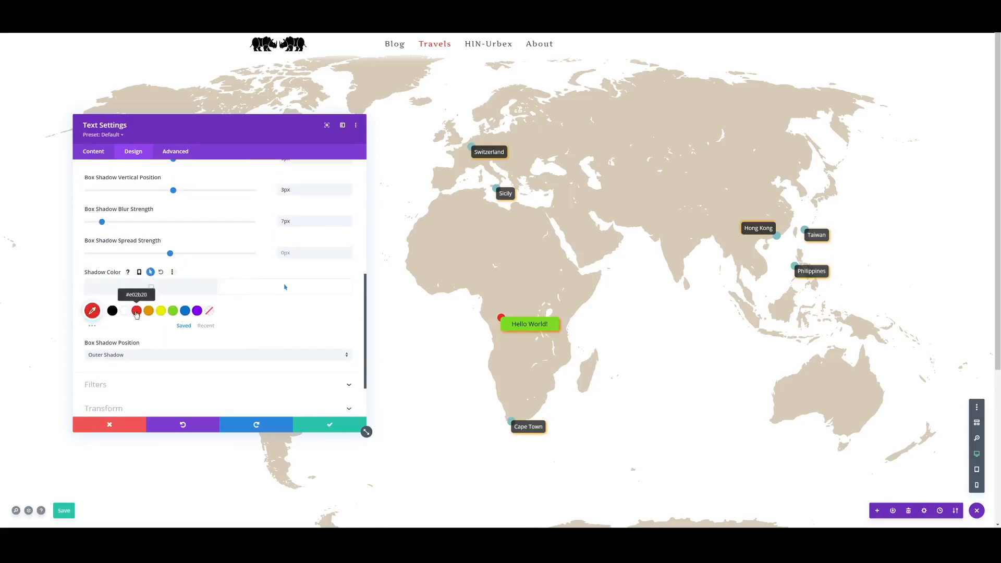
click(322, 426)
click(73, 511)
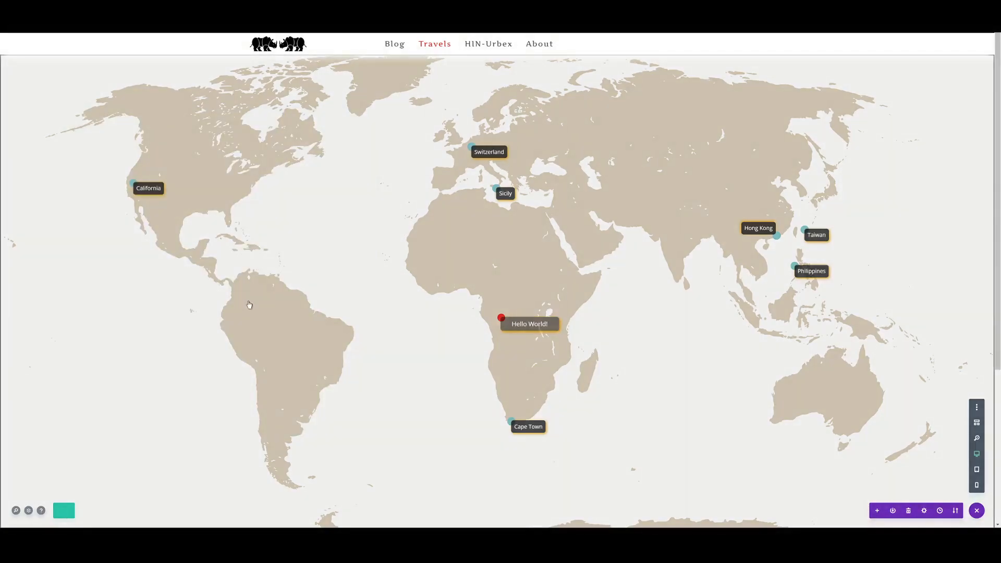